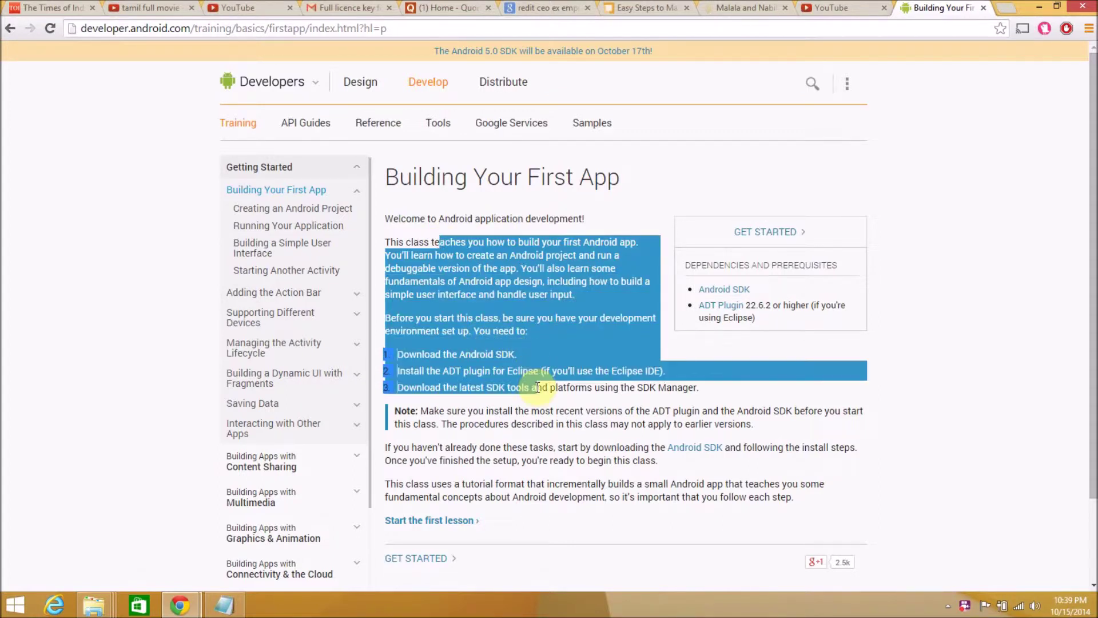
{"action": "left_click", "coordinate": [407, 355]}
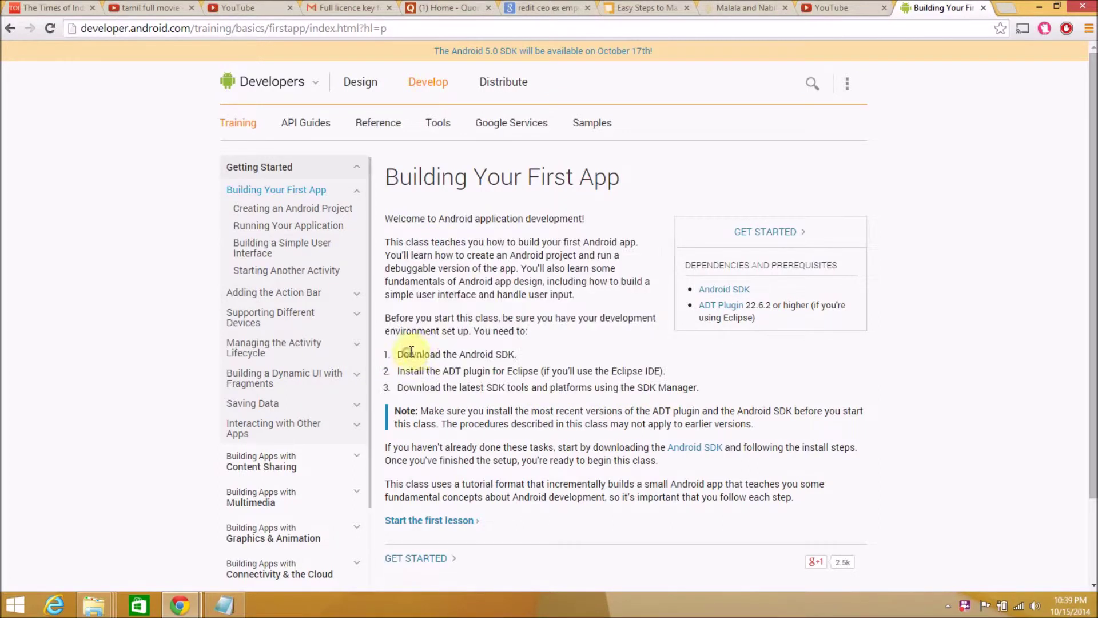
{"action": "left_click_drag", "start_coordinate": [418, 349], "coordinate": [524, 350]}
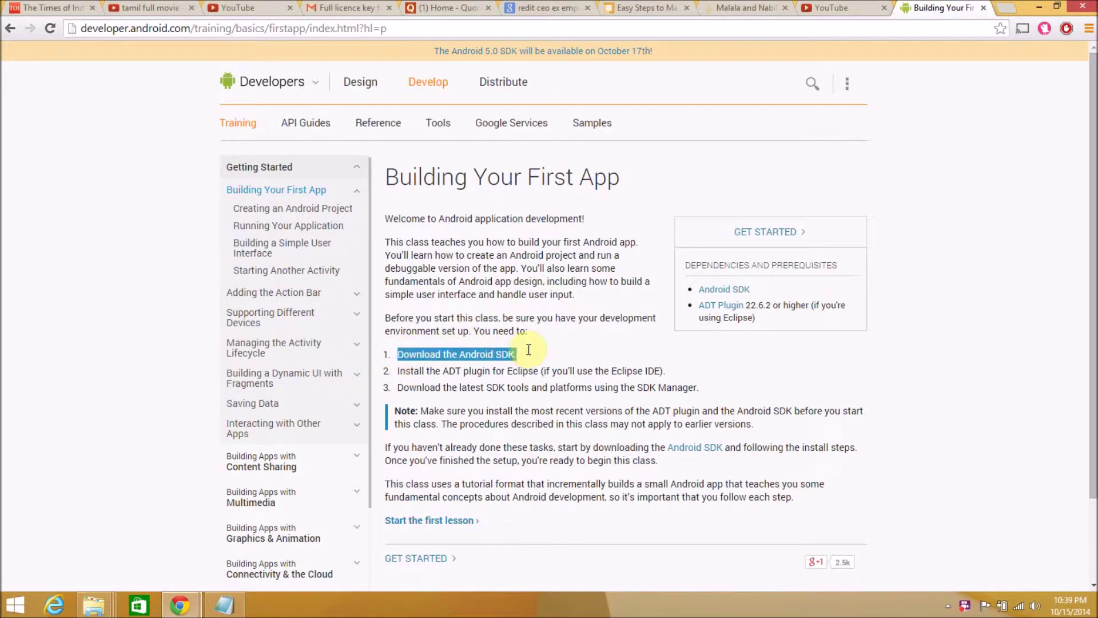
{"action": "left_click", "coordinate": [490, 326]}
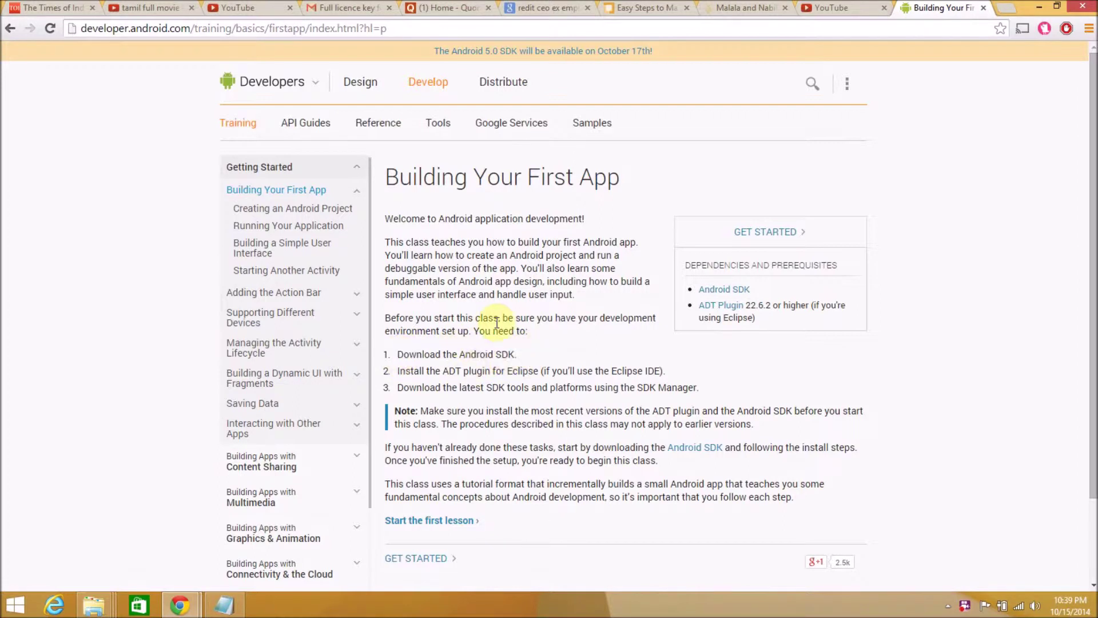
Search the web for "android sdk" in a new browser tab and open the Android SDK page of Android Developers
{"action": "left_click", "coordinate": [1006, 8]}
{"action": "type", "text": "andr"}
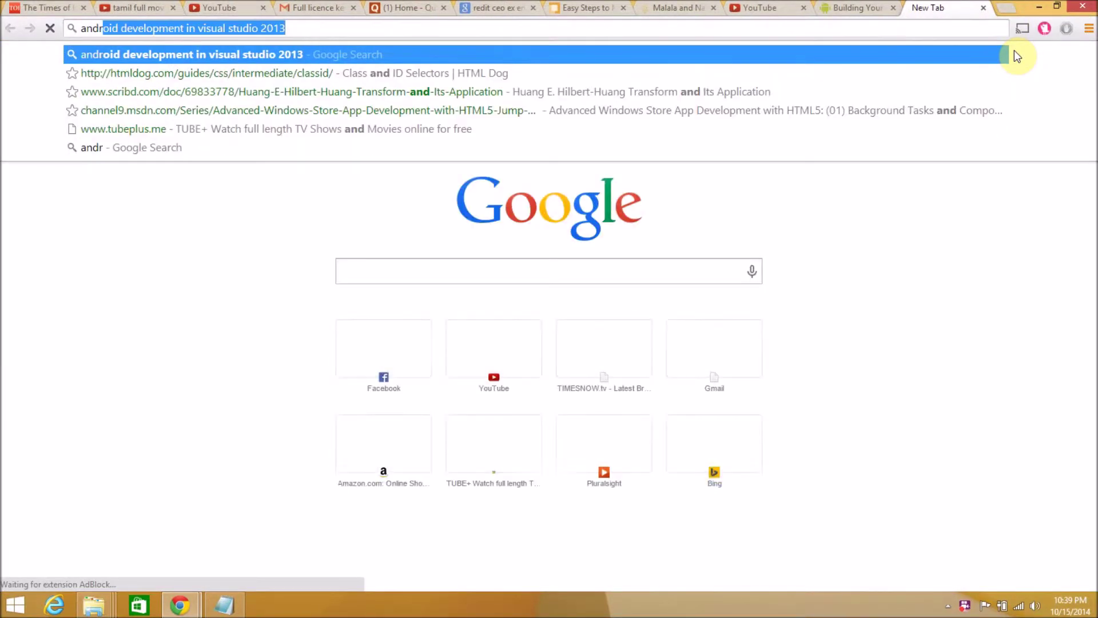
{"action": "type", "text": "oid sdk"}
{"action": "key", "text": "Return"}
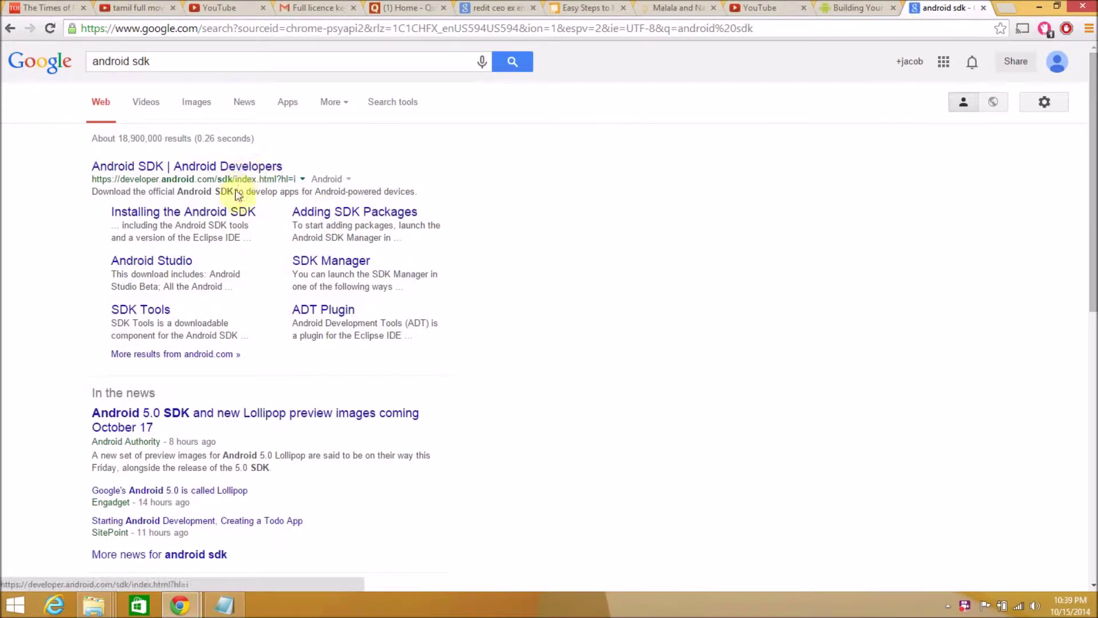
{"action": "left_click", "coordinate": [245, 169]}
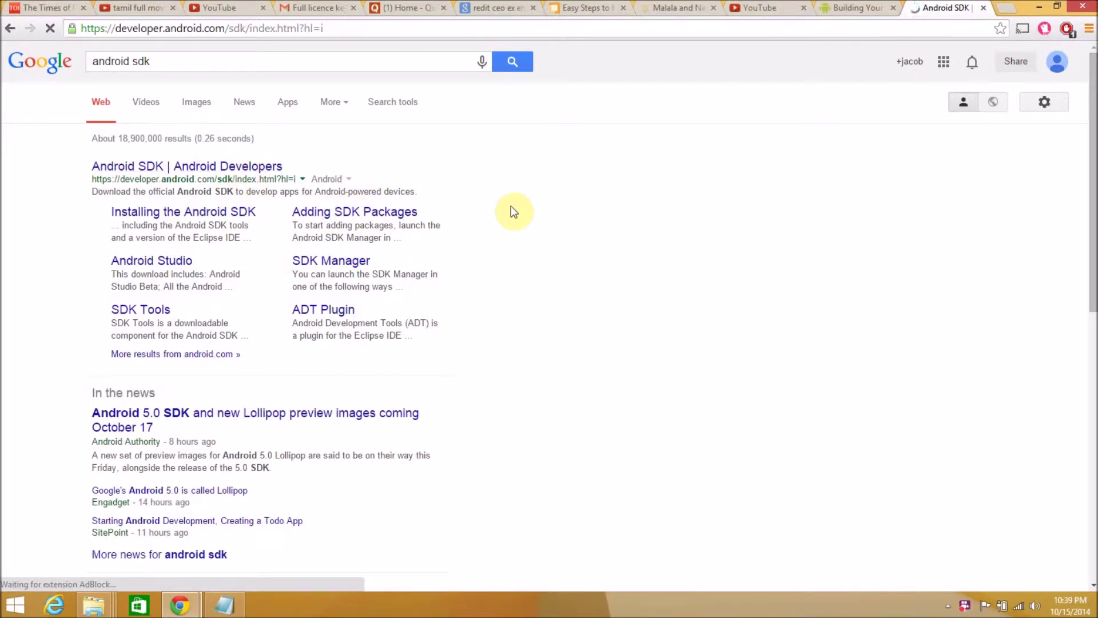
Agree to the SDK terms and conditions, choose 64-bit, and download Eclipse ADT with the Android SDK for Windows
{"action": "left_click", "coordinate": [495, 386]}
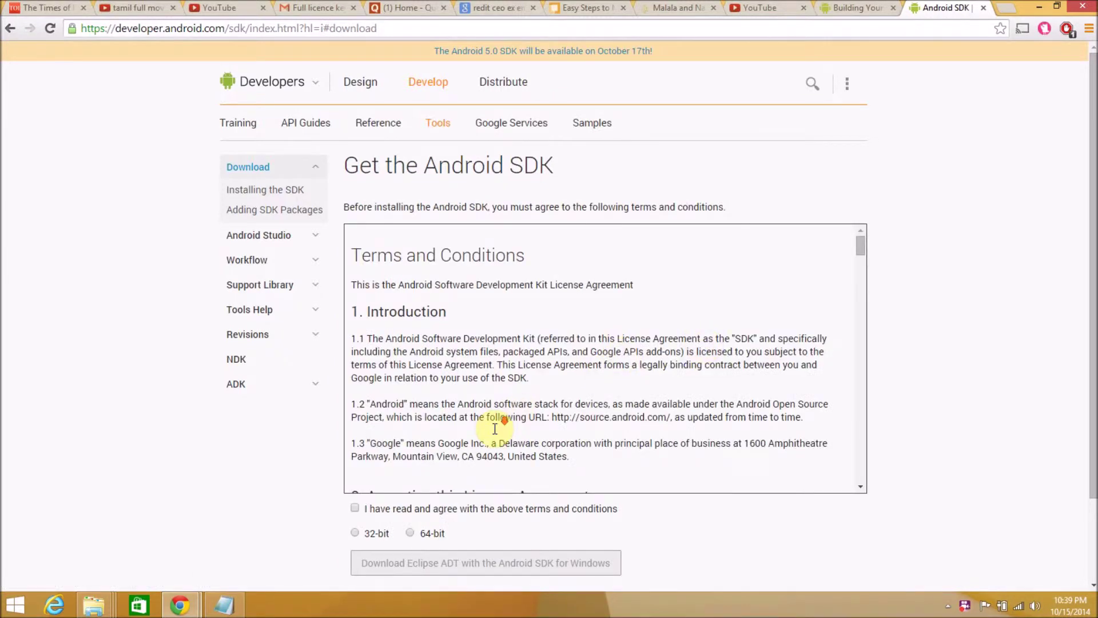
{"action": "scroll", "coordinate": [495, 428], "scroll_direction": "down", "scroll_amount": 4}
{"action": "left_click", "coordinate": [421, 533]}
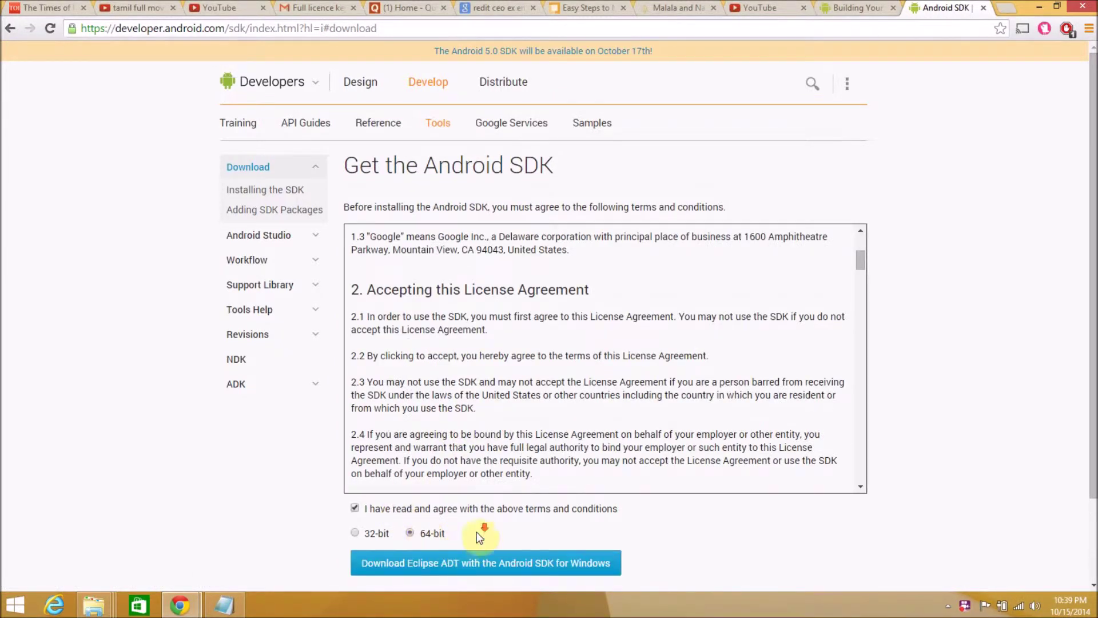
{"action": "scroll", "coordinate": [477, 530], "scroll_direction": "down", "scroll_amount": 2}
{"action": "left_click", "coordinate": [475, 463]}
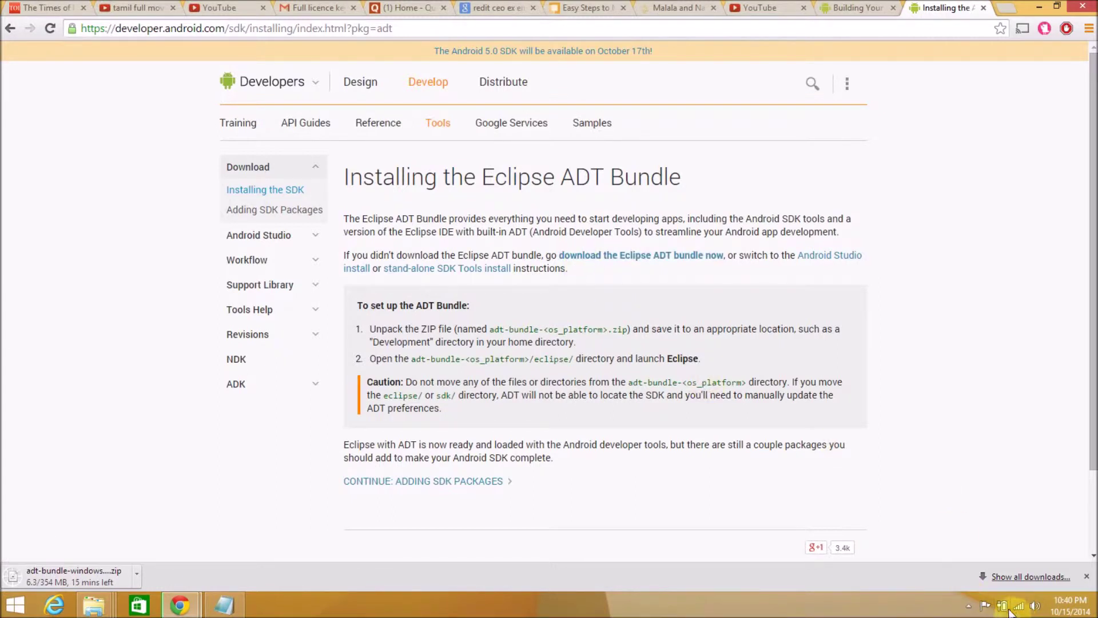
{"action": "left_click", "coordinate": [971, 606]}
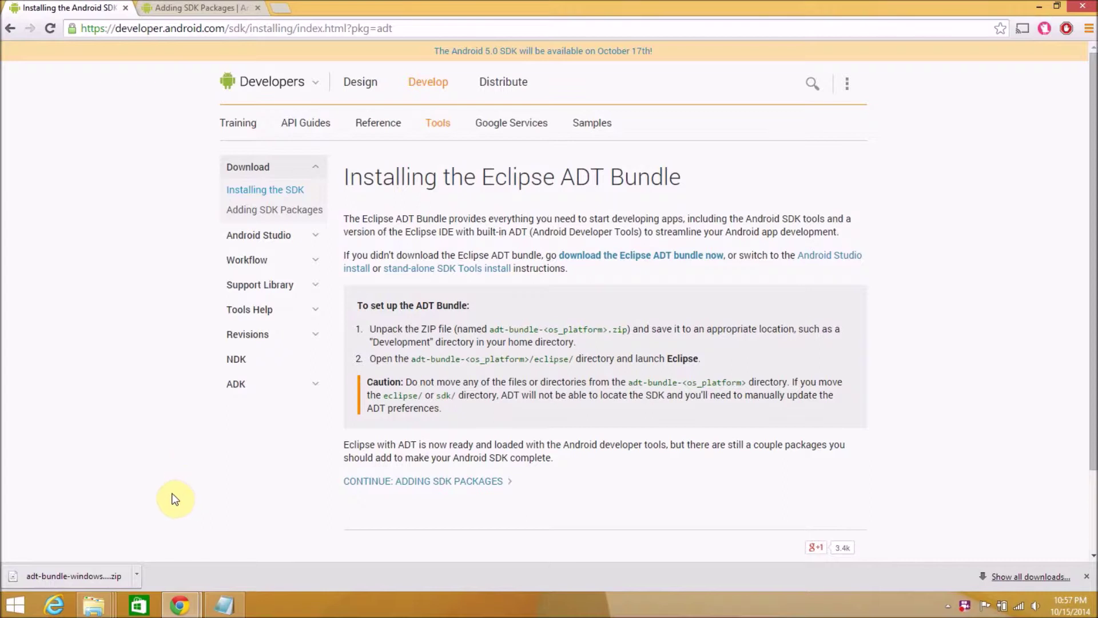
Open the downloaded adt-bundle-windows zip file with WinRAR archiver and select the bundle folder inside it
{"action": "left_click", "coordinate": [96, 581]}
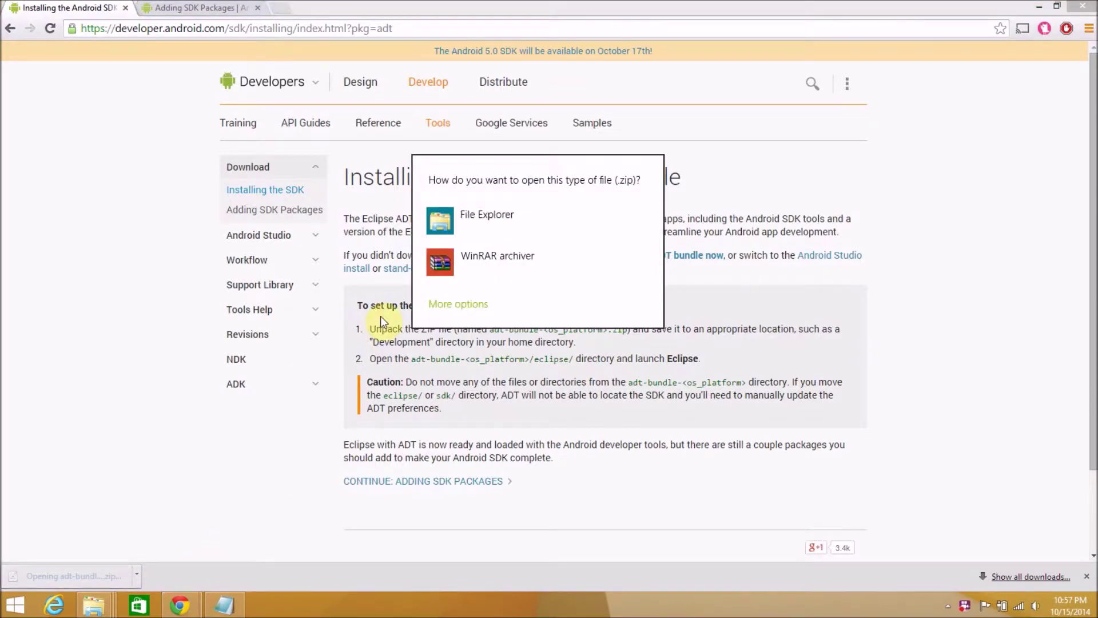
{"action": "left_click", "coordinate": [497, 266]}
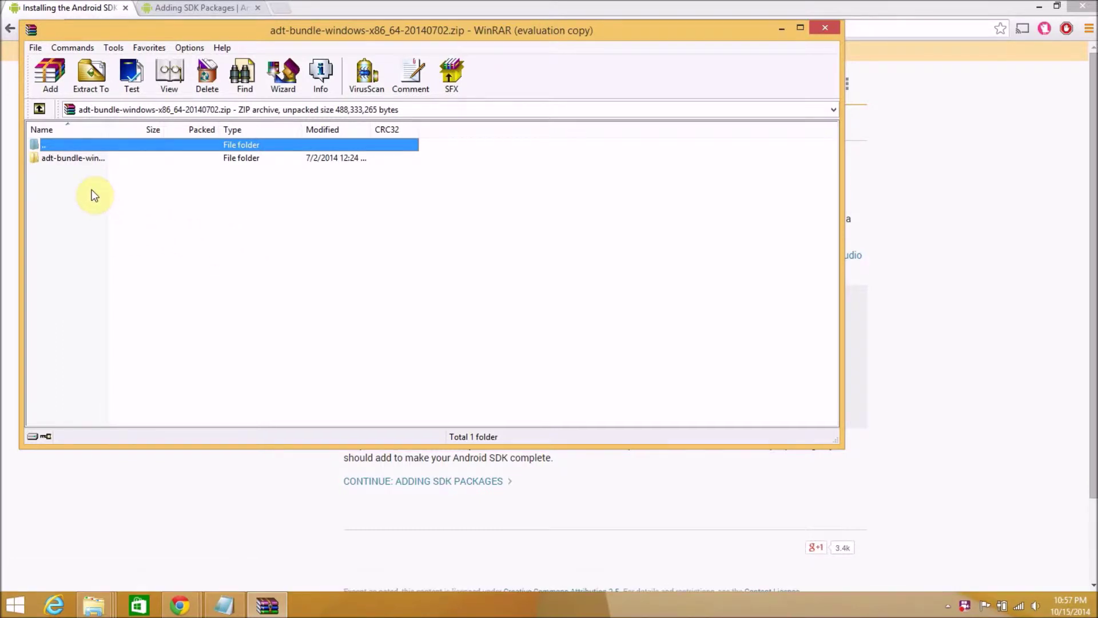
{"action": "left_click", "coordinate": [76, 160]}
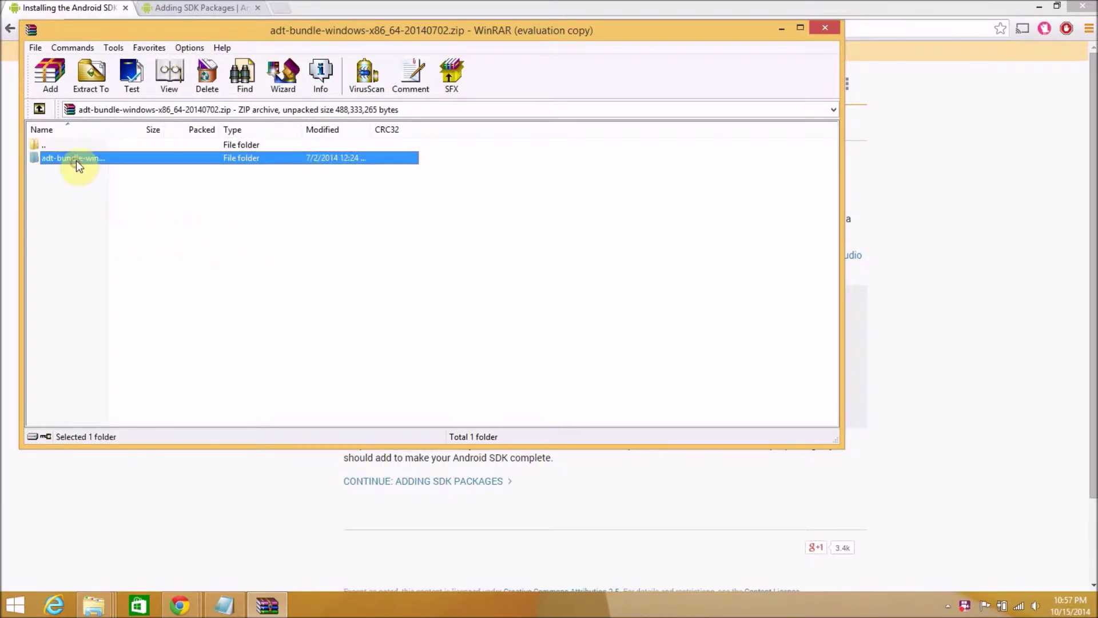
Extract the bundle folder into a new folder named Android inside Documents
{"action": "left_click", "coordinate": [92, 80]}
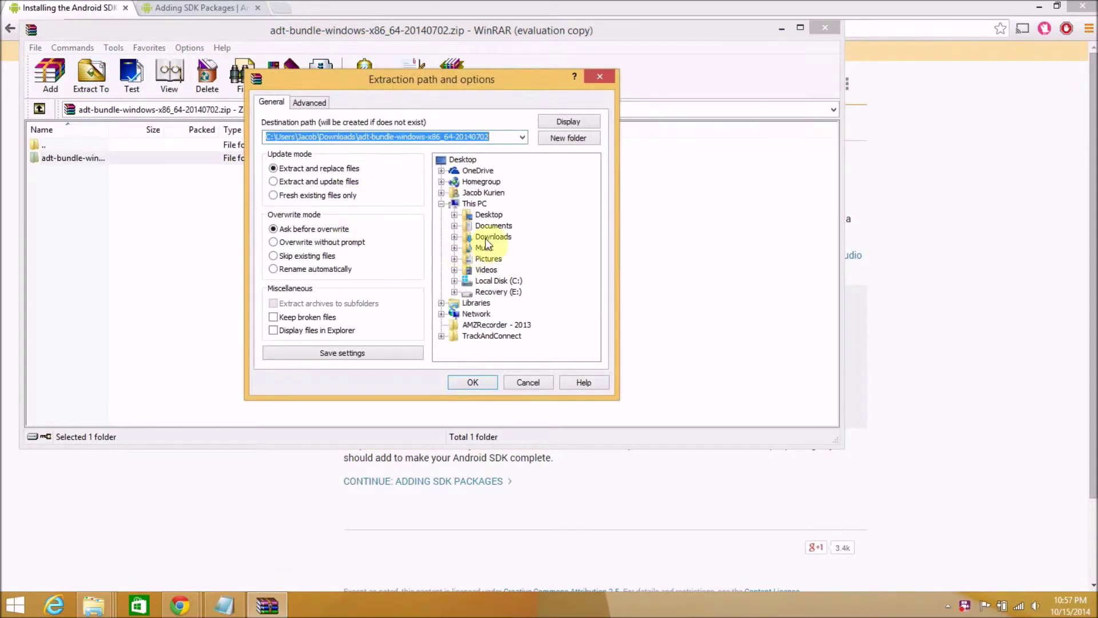
{"action": "left_click", "coordinate": [486, 227]}
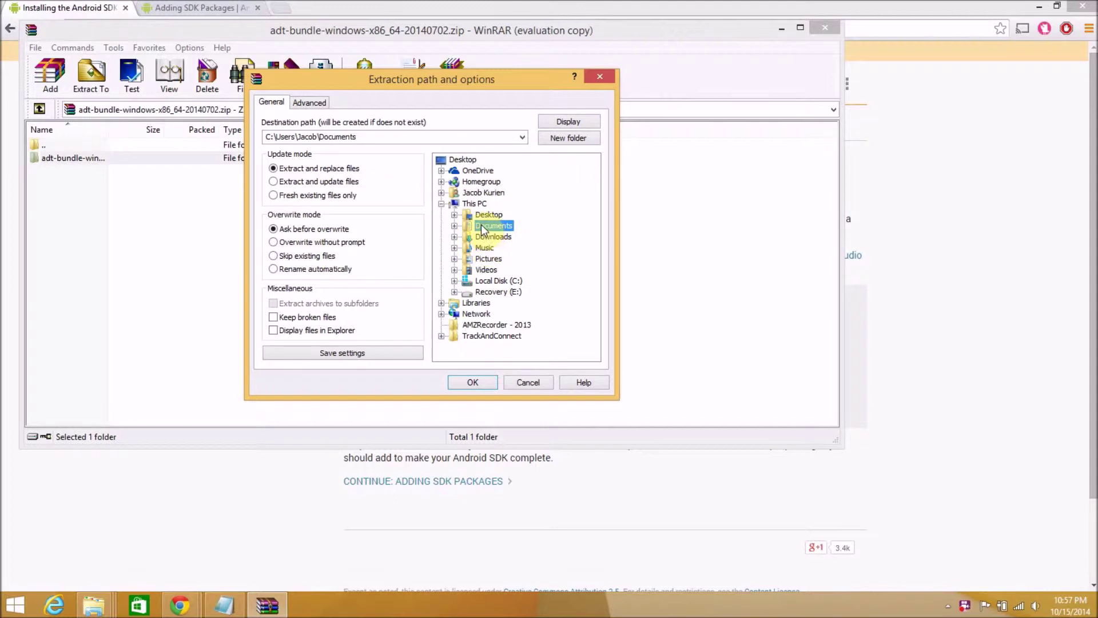
{"action": "double_click", "coordinate": [482, 229]}
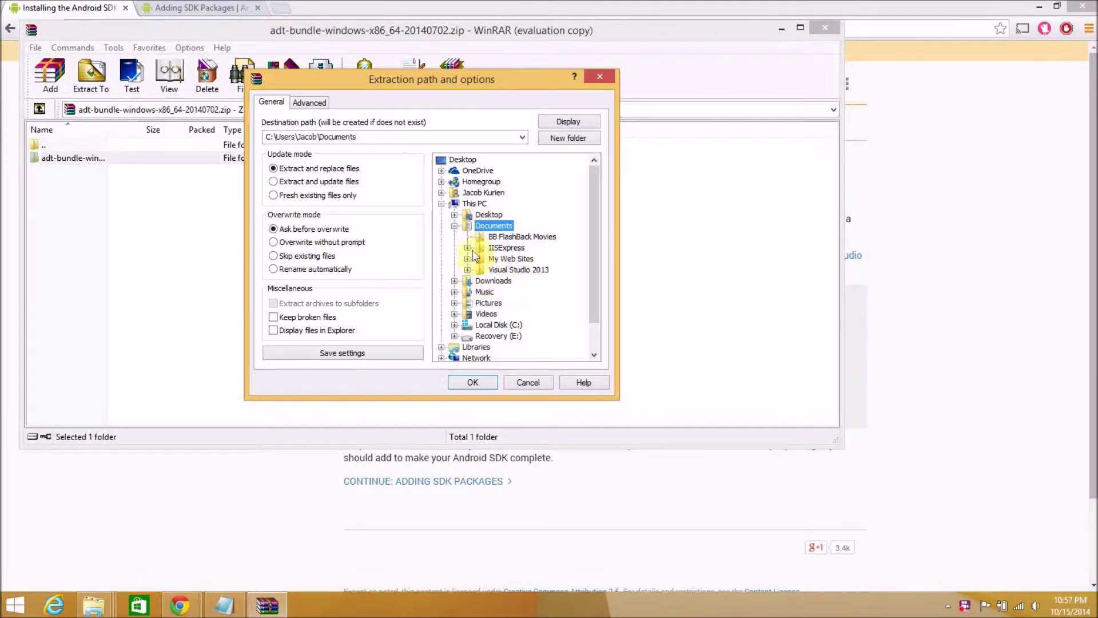
{"action": "right_click", "coordinate": [495, 228]}
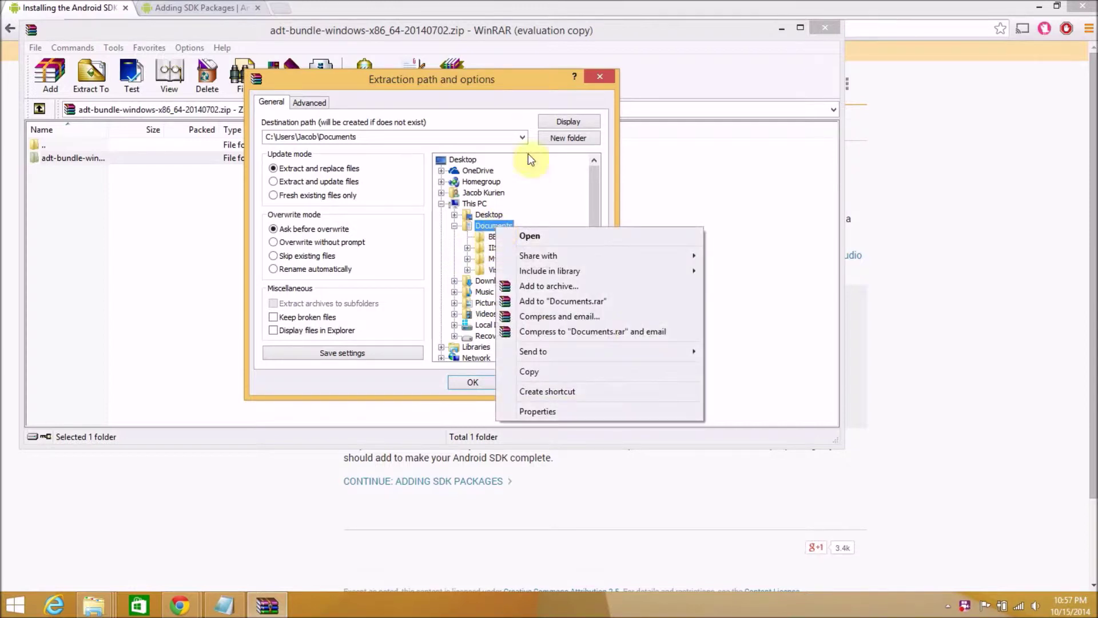
{"action": "left_click", "coordinate": [548, 138]}
{"action": "left_click", "coordinate": [548, 139]}
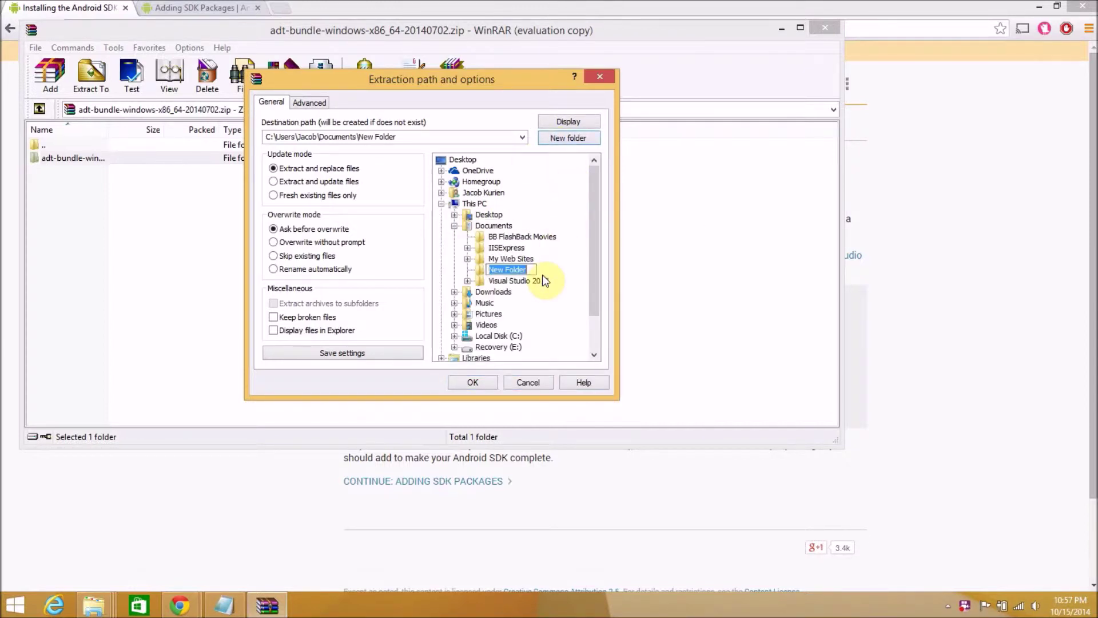
{"action": "type", "text": "Android"}
{"action": "key", "text": "Return"}
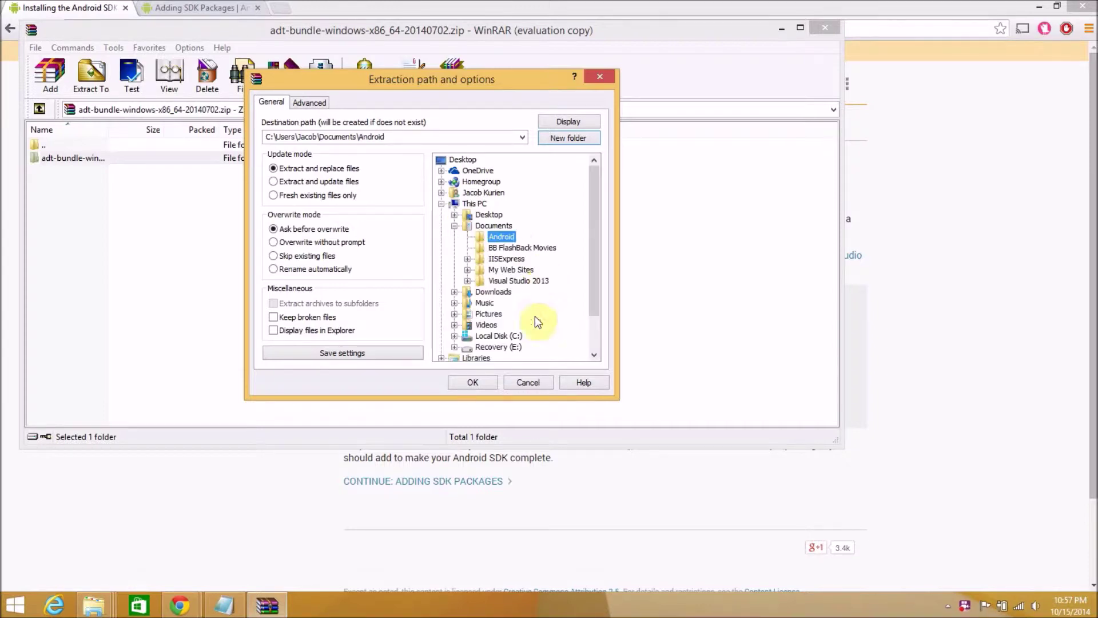
{"action": "left_click", "coordinate": [473, 382]}
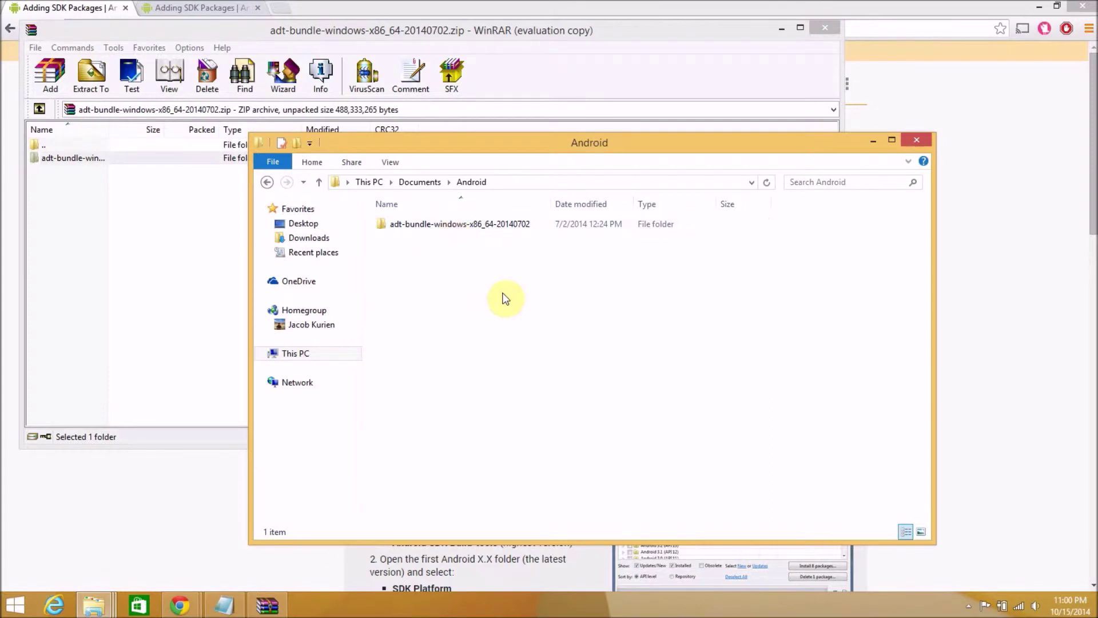
Create a desktop shortcut for the eclipse application in the extracted bundle's eclipse folder, and try to launch Eclipse
{"action": "double_click", "coordinate": [453, 223]}
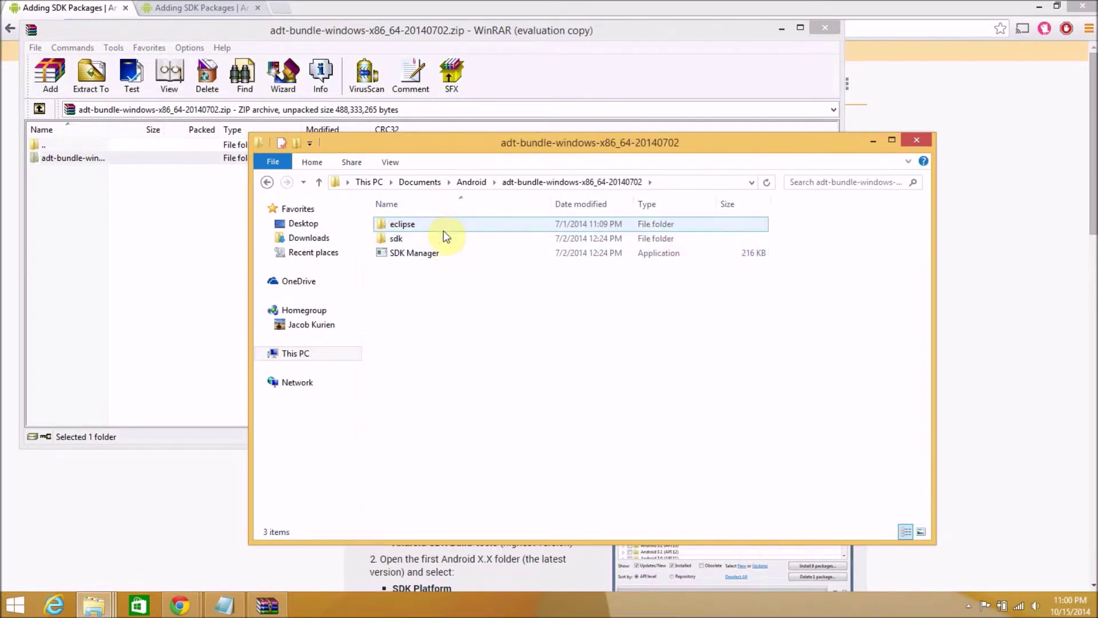
{"action": "double_click", "coordinate": [443, 227]}
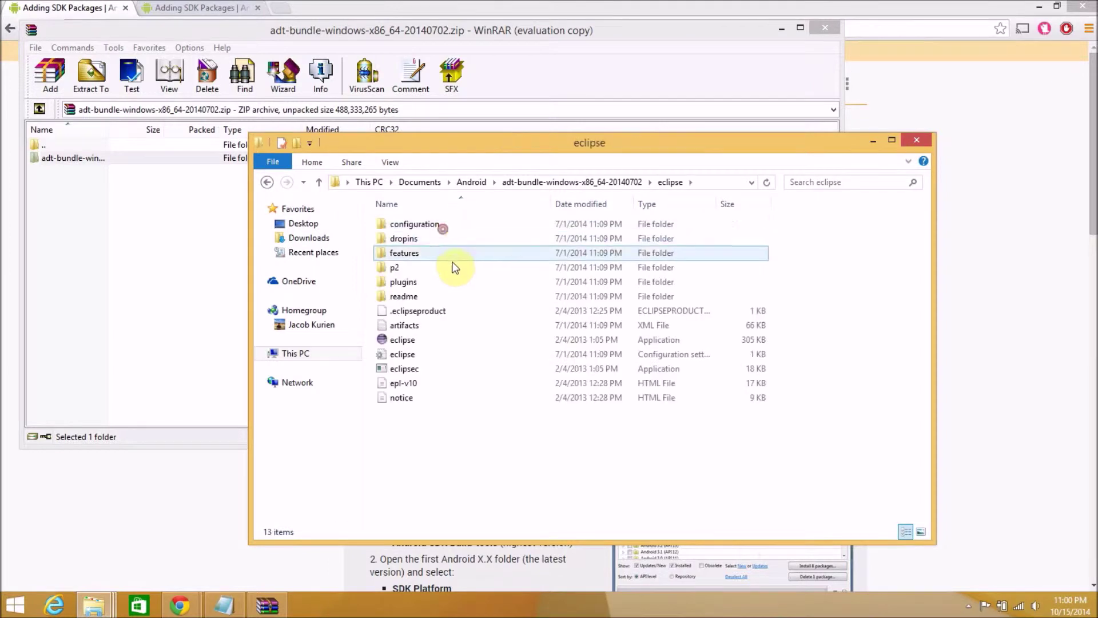
{"action": "right_click", "coordinate": [434, 345]}
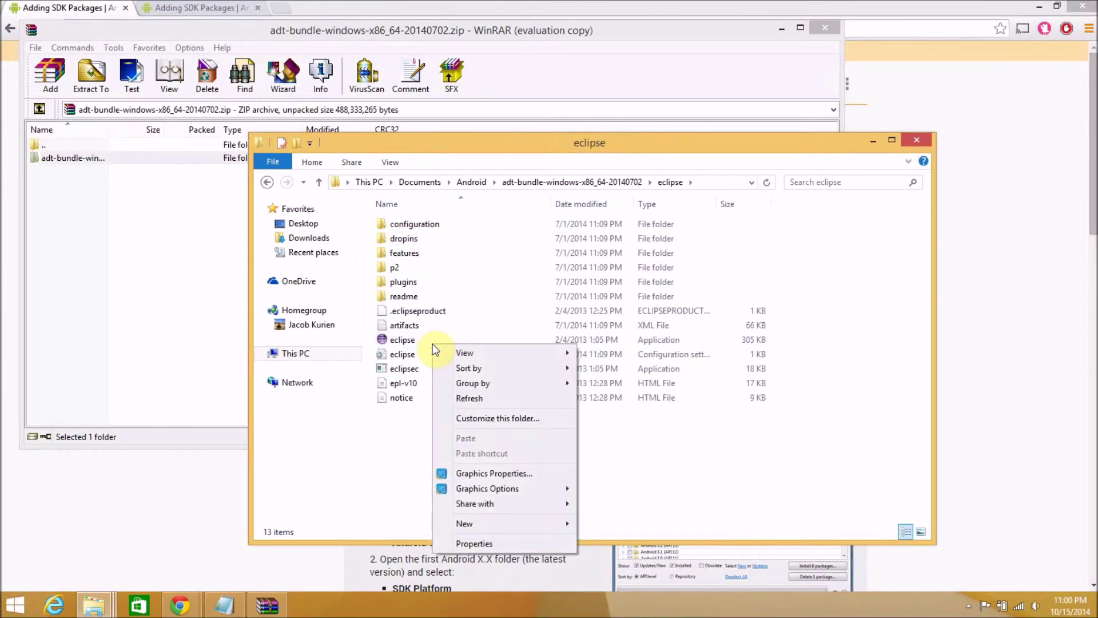
{"action": "right_click", "coordinate": [400, 339]}
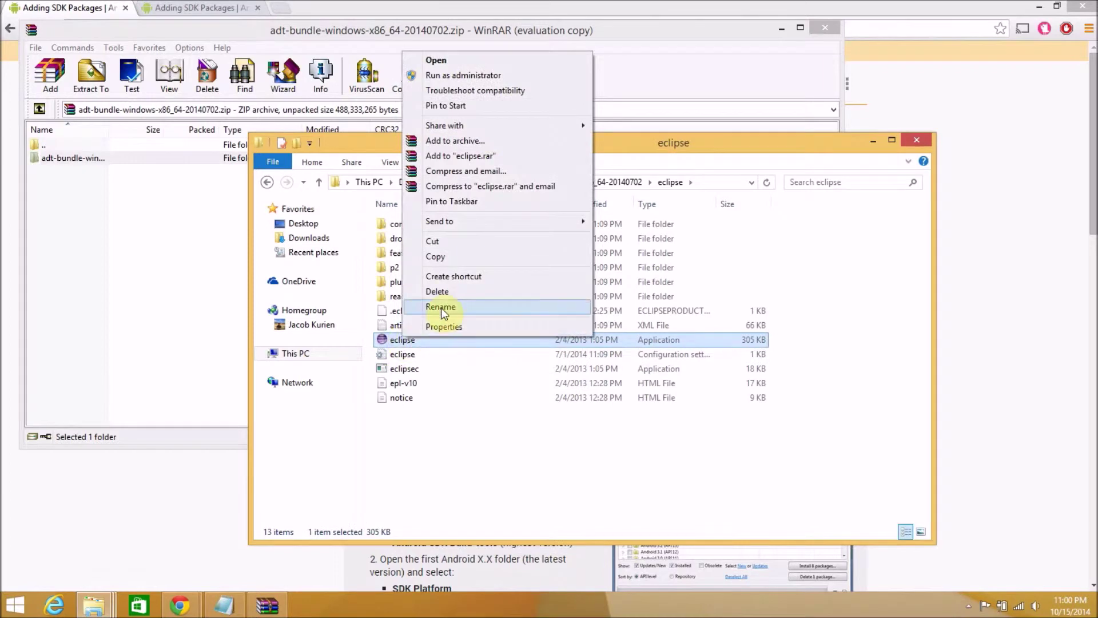
{"action": "mouse_move", "coordinate": [497, 226]}
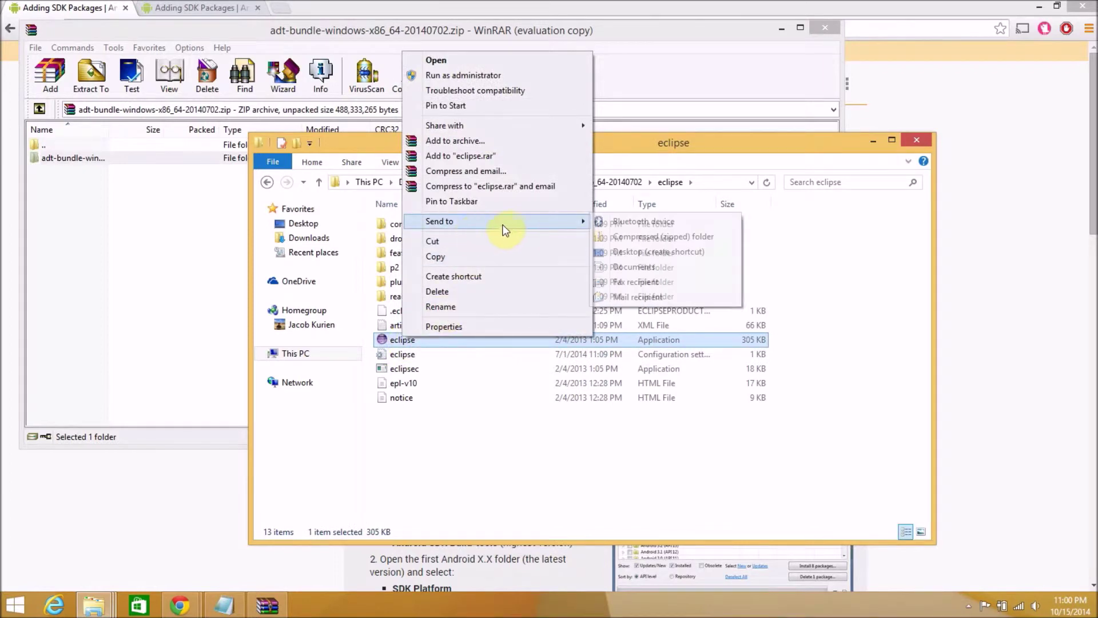
{"action": "left_click", "coordinate": [719, 252]}
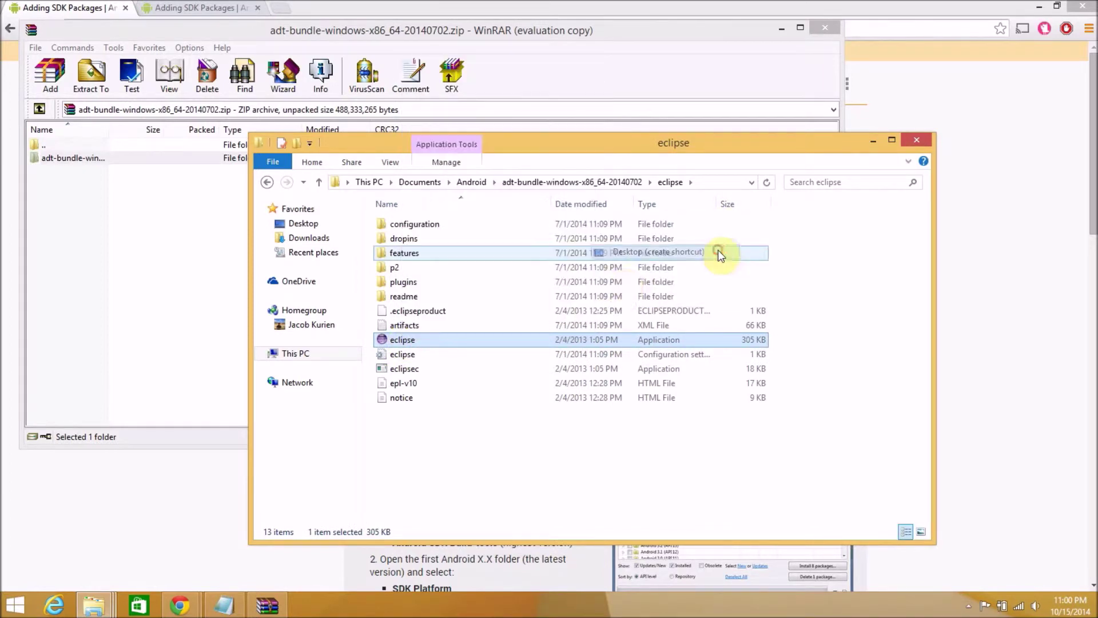
{"action": "double_click", "coordinate": [451, 338]}
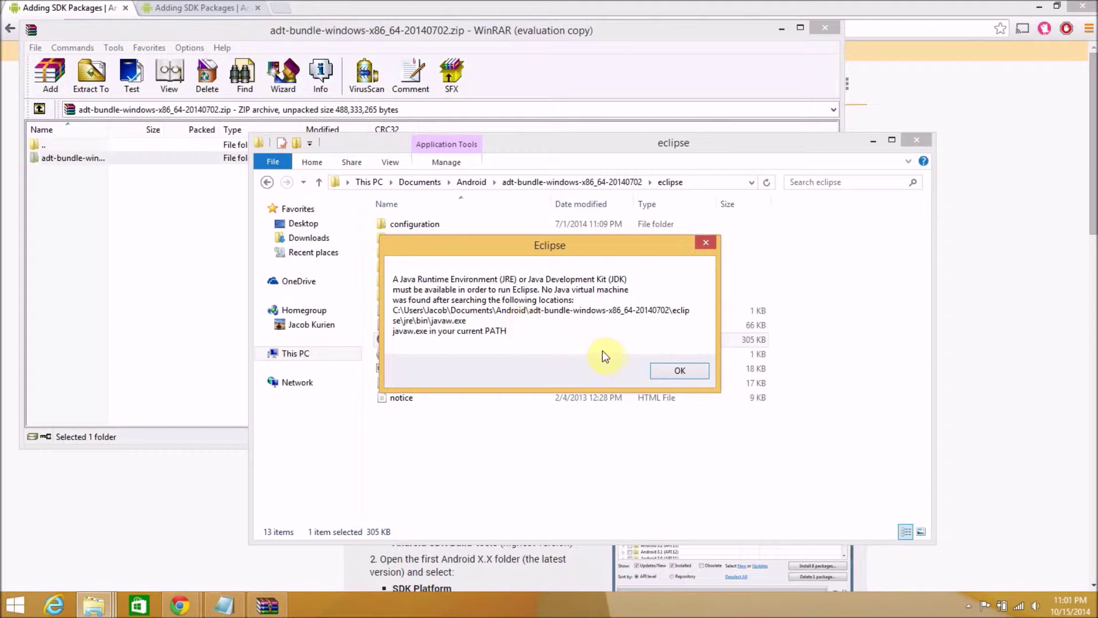
{"action": "left_click", "coordinate": [666, 371]}
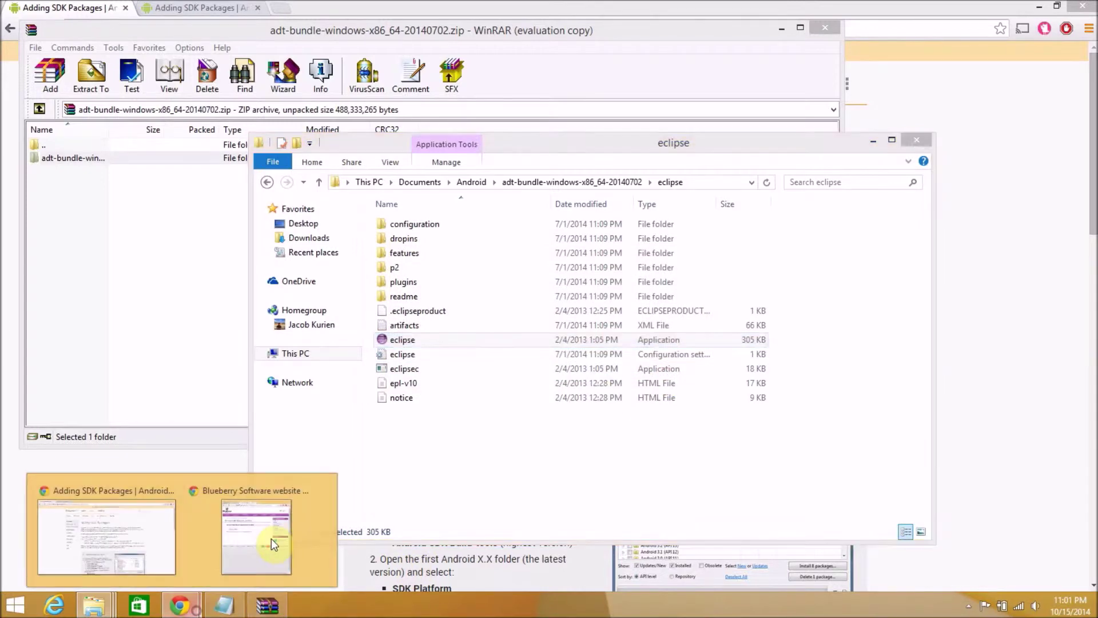
Switch to Chrome, search for "jre" in a new tab, and open Oracle's Java SE Runtime Environment 7 Downloads page
{"action": "mouse_move", "coordinate": [180, 604]}
{"action": "left_click", "coordinate": [150, 522]}
{"action": "left_click", "coordinate": [280, 7]}
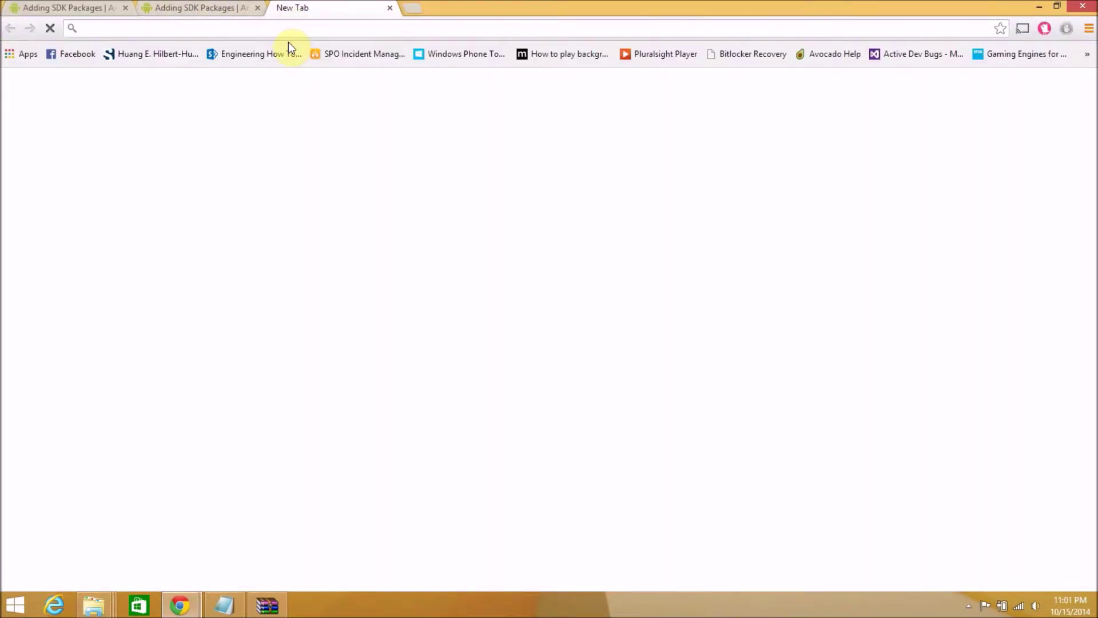
{"action": "type", "text": "jre"}
{"action": "key", "text": "Return"}
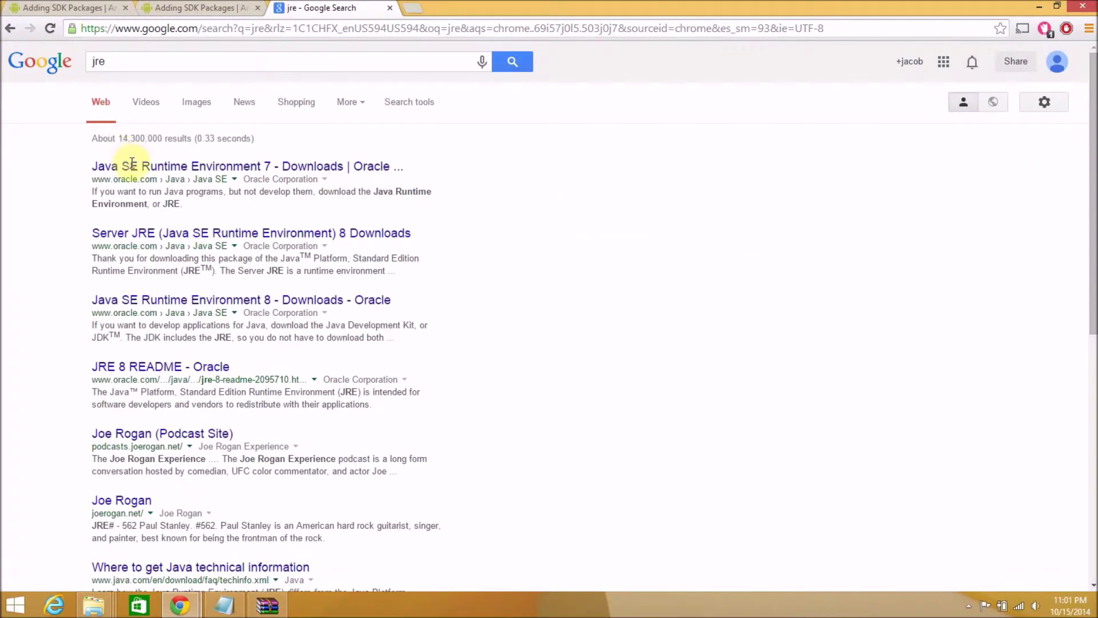
{"action": "left_click", "coordinate": [203, 166]}
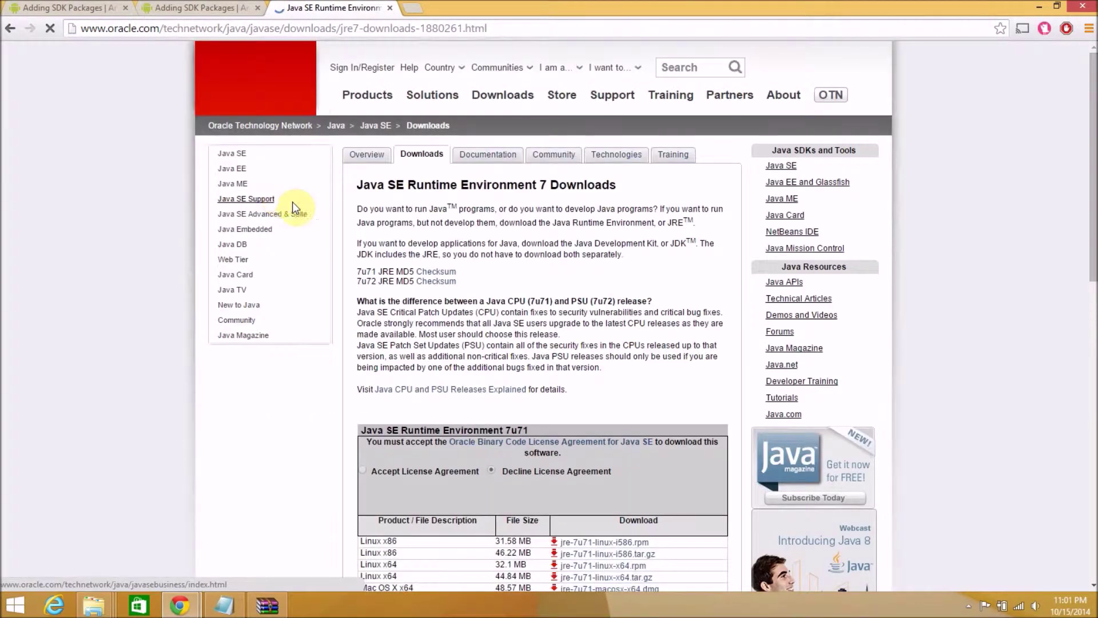
Accept the license agreement for Java SE Runtime Environment 7u71 and download jre-7u71-windows-x64.exe
{"action": "scroll", "coordinate": [458, 336], "scroll_direction": "down", "scroll_amount": 4}
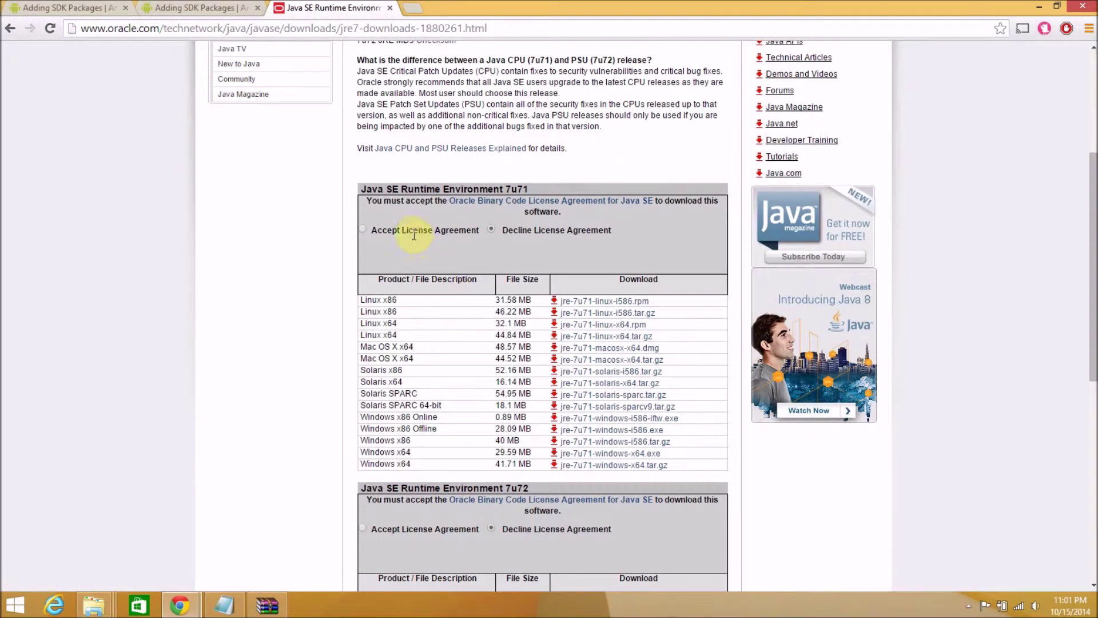
{"action": "left_click", "coordinate": [363, 231]}
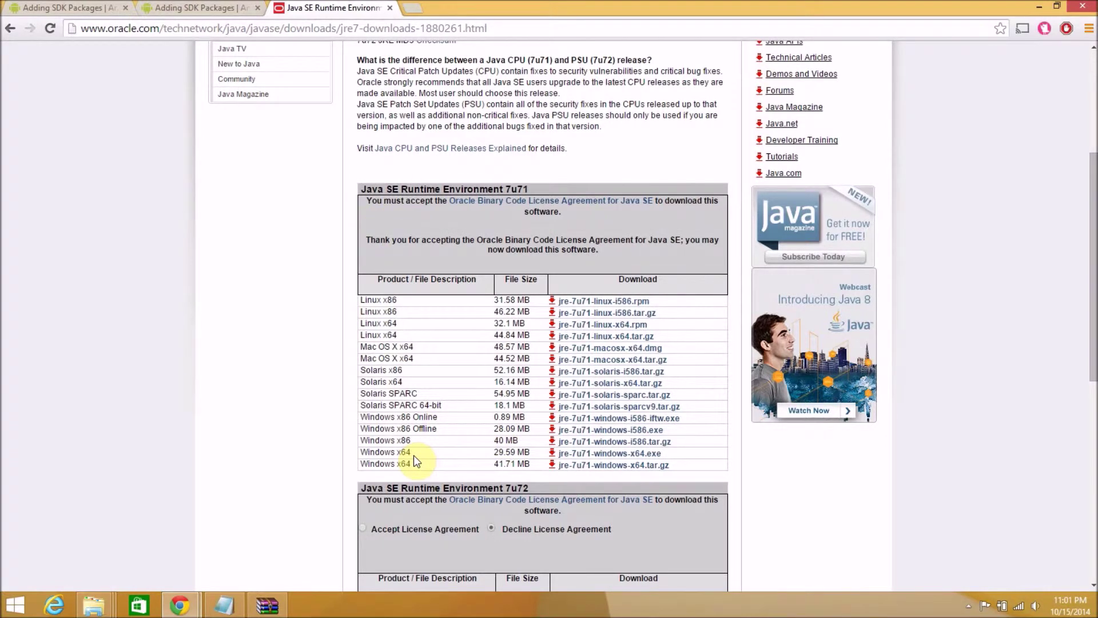
{"action": "left_click", "coordinate": [578, 453]}
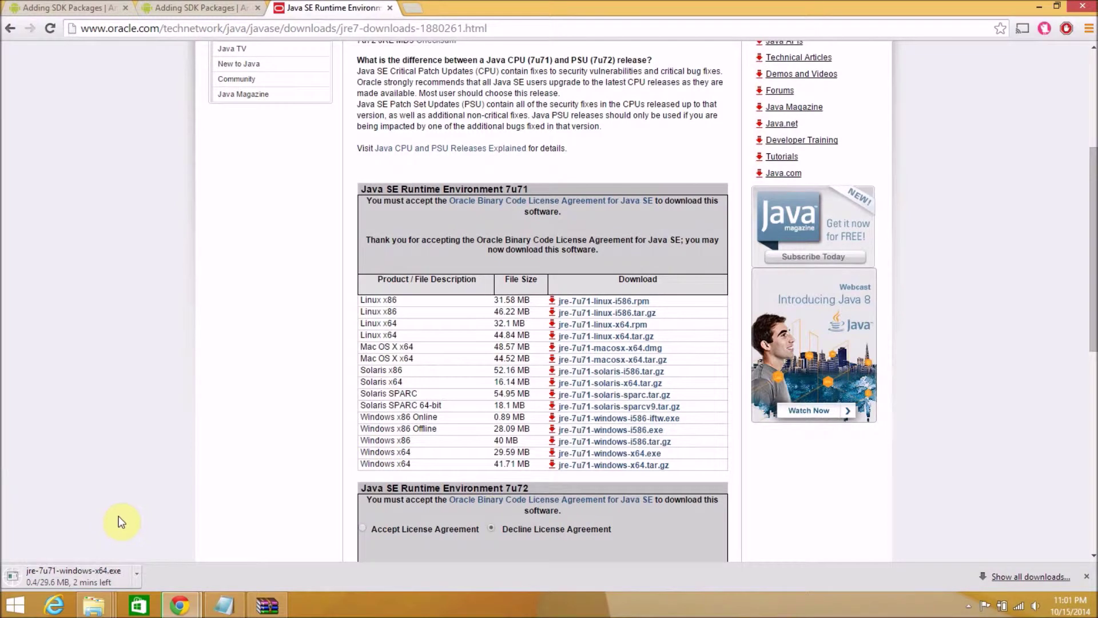
{"action": "mouse_move", "coordinate": [254, 614]}
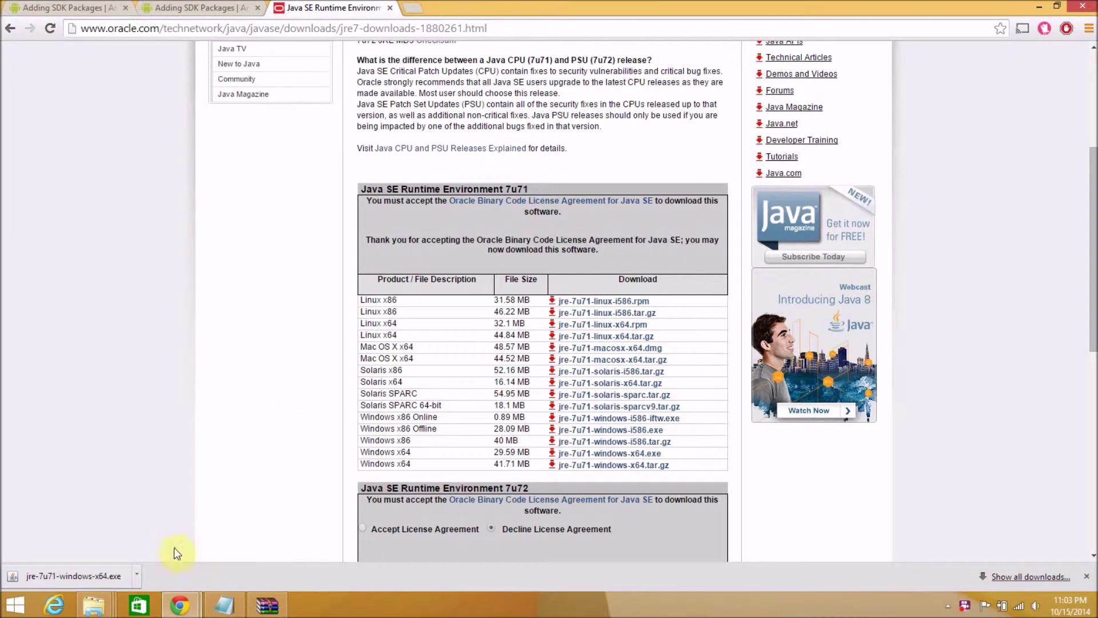
Run the downloaded jre-7u71-windows-x64.exe installer, install Java with the default destination folder, and close the setup
{"action": "left_click", "coordinate": [121, 575]}
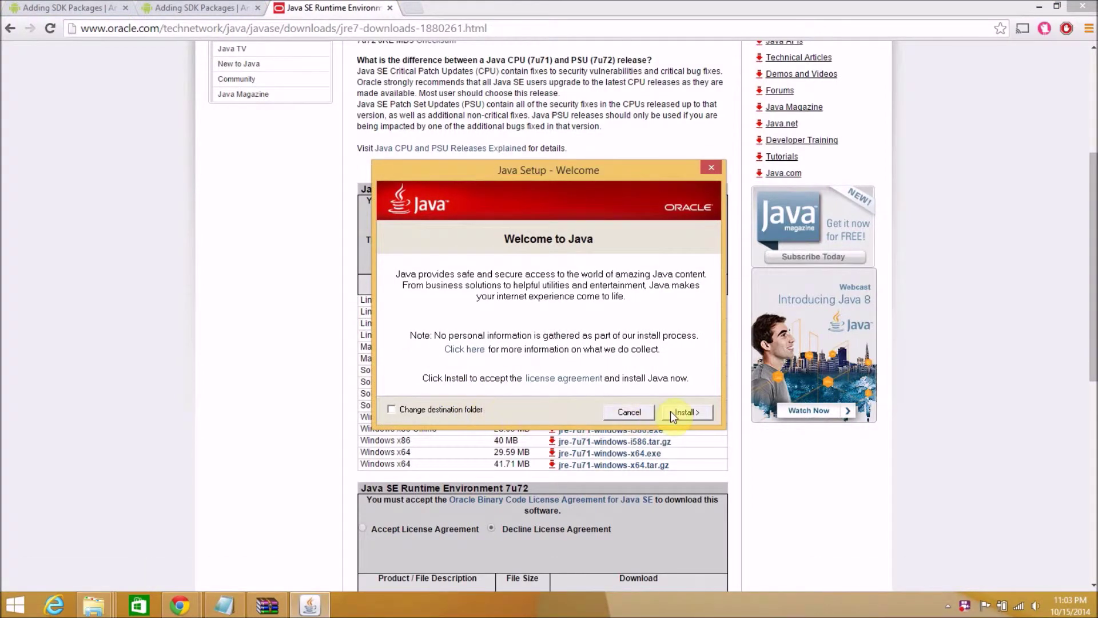
{"action": "left_click", "coordinate": [669, 412]}
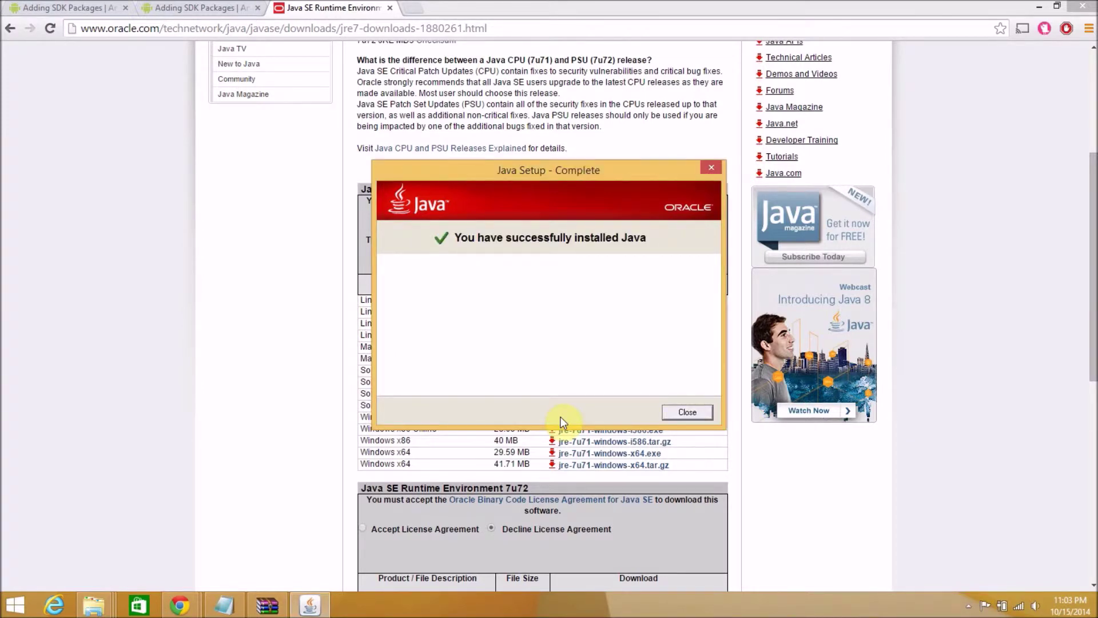
{"action": "left_click", "coordinate": [683, 412]}
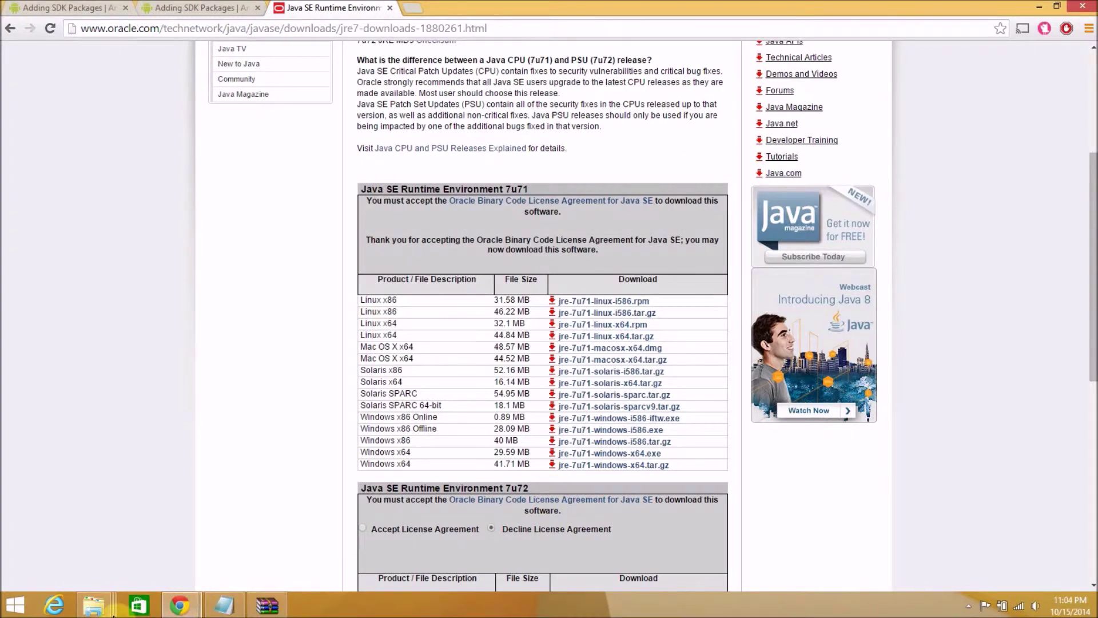
Launch the eclipse application from the bundle's eclipse folder in File Explorer and accept the default workspace location
{"action": "left_click", "coordinate": [494, 549]}
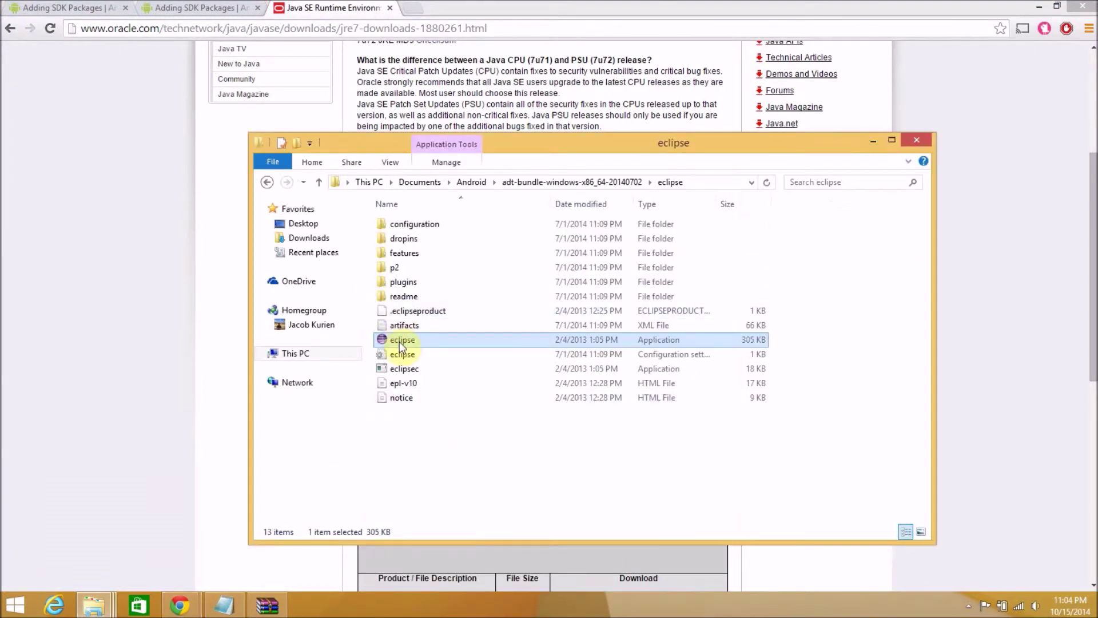
{"action": "double_click", "coordinate": [400, 342]}
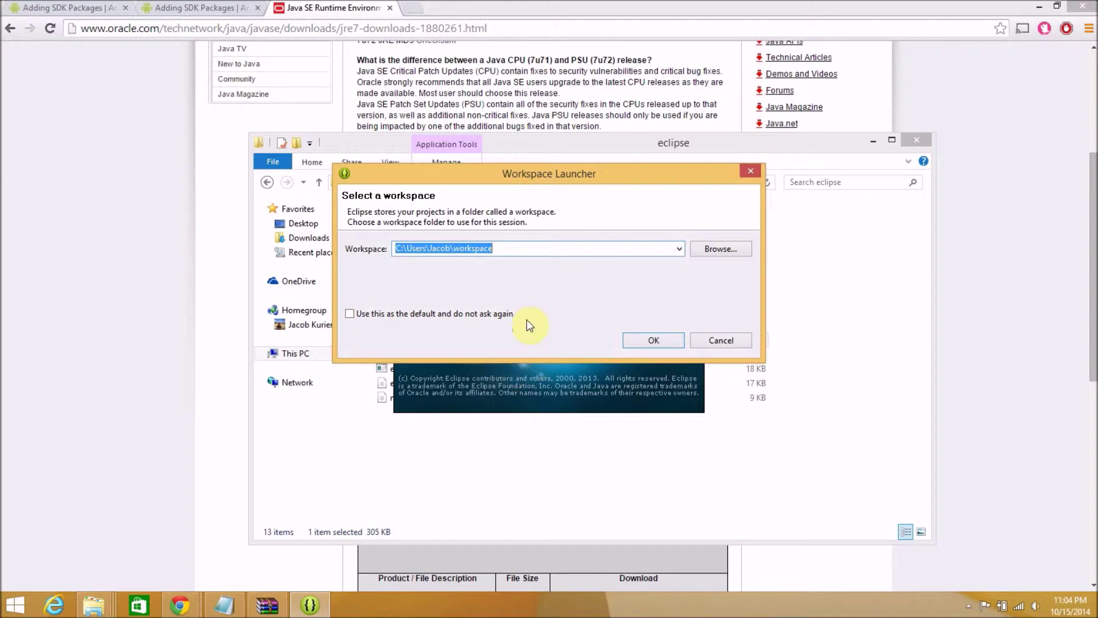
{"action": "left_click_drag", "start_coordinate": [455, 249], "coordinate": [366, 255]}
{"action": "left_click", "coordinate": [497, 251]}
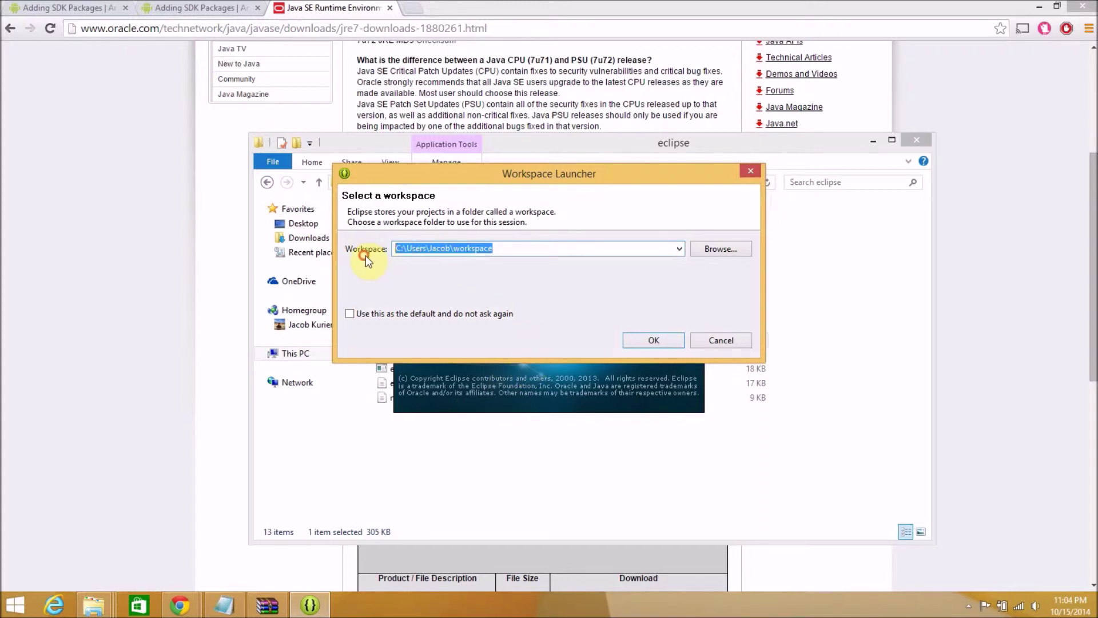
{"action": "left_click", "coordinate": [636, 344]}
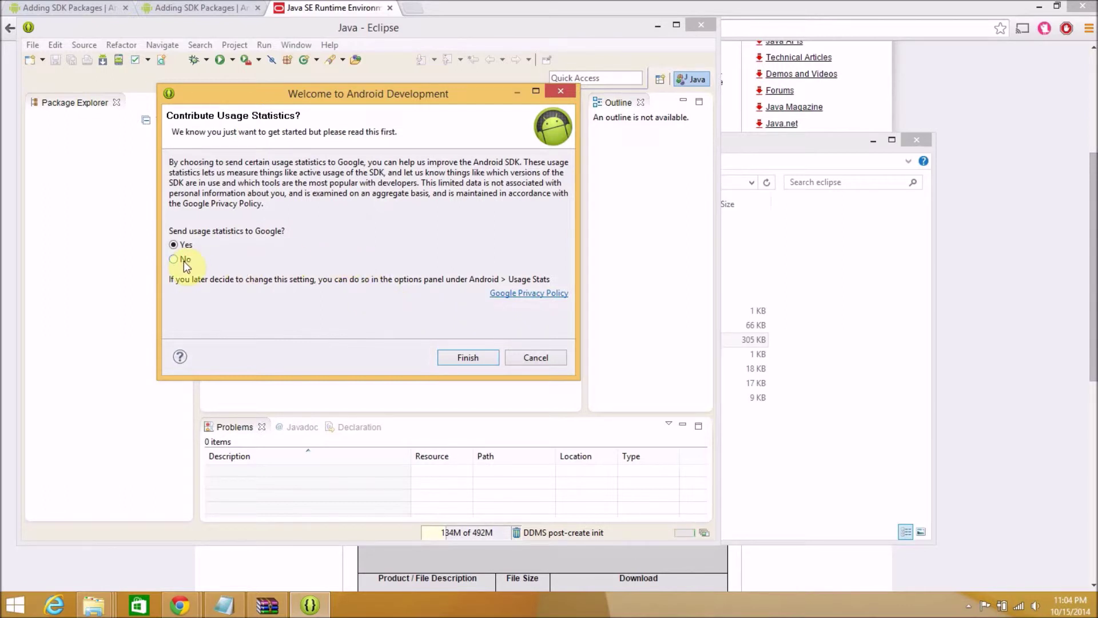
Finish the Welcome to Android Development dialog with Yes for sending usage statistics to Google, and maximize the Eclipse window
{"action": "left_click", "coordinate": [482, 362]}
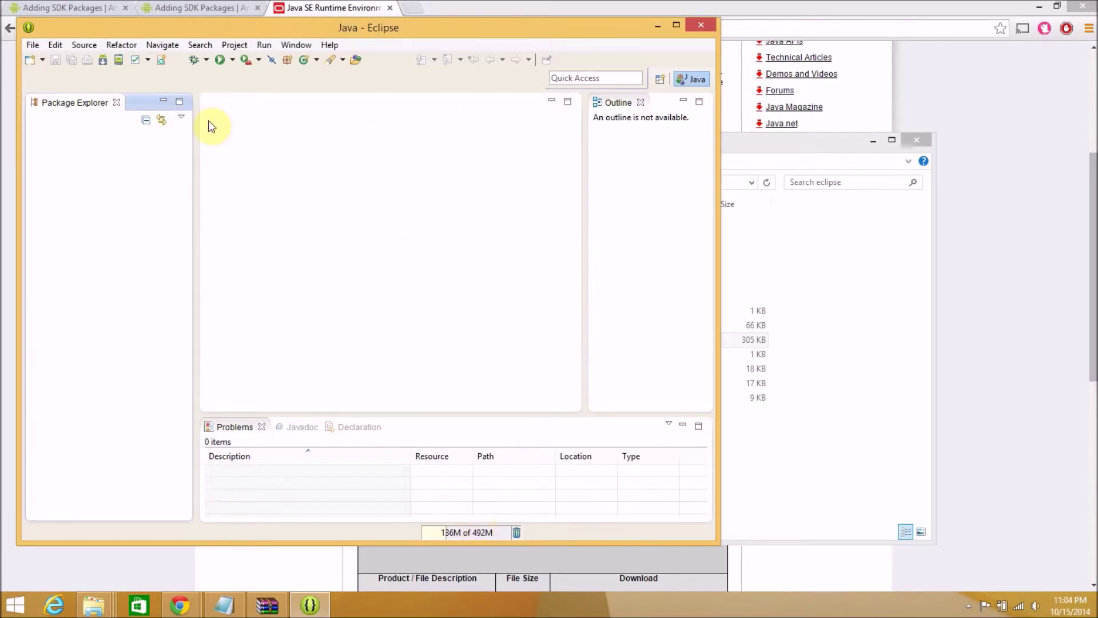
{"action": "double_click", "coordinate": [316, 30]}
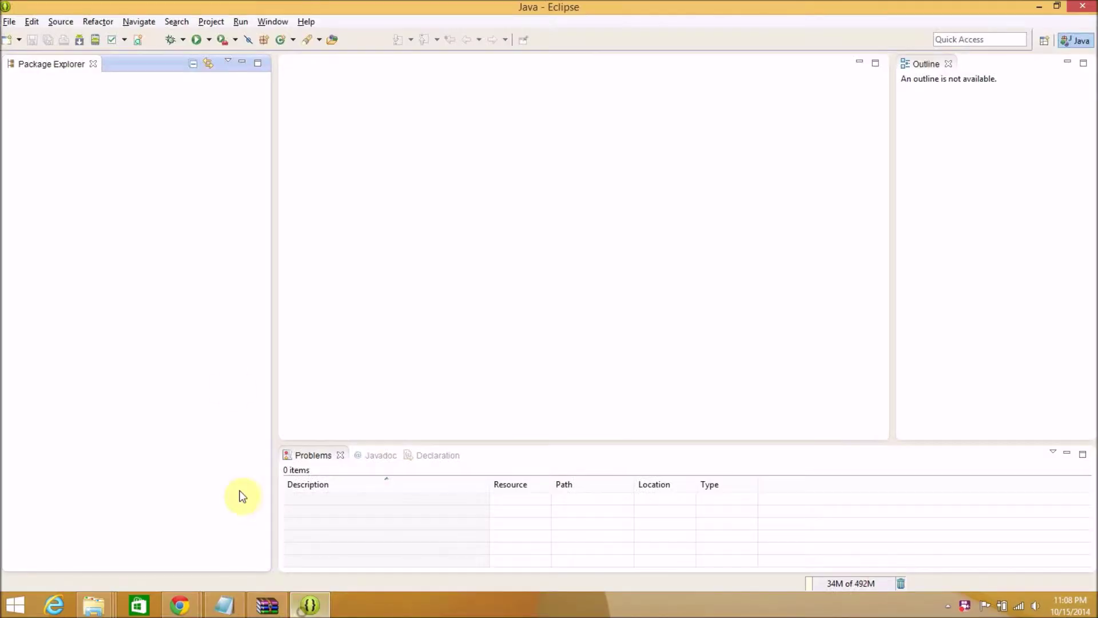
Open the Android SDK Manager and select Android SDK Tools, Android SDK Platform-tools and Android SDK Build-tools revision 20
{"action": "left_click", "coordinate": [221, 19]}
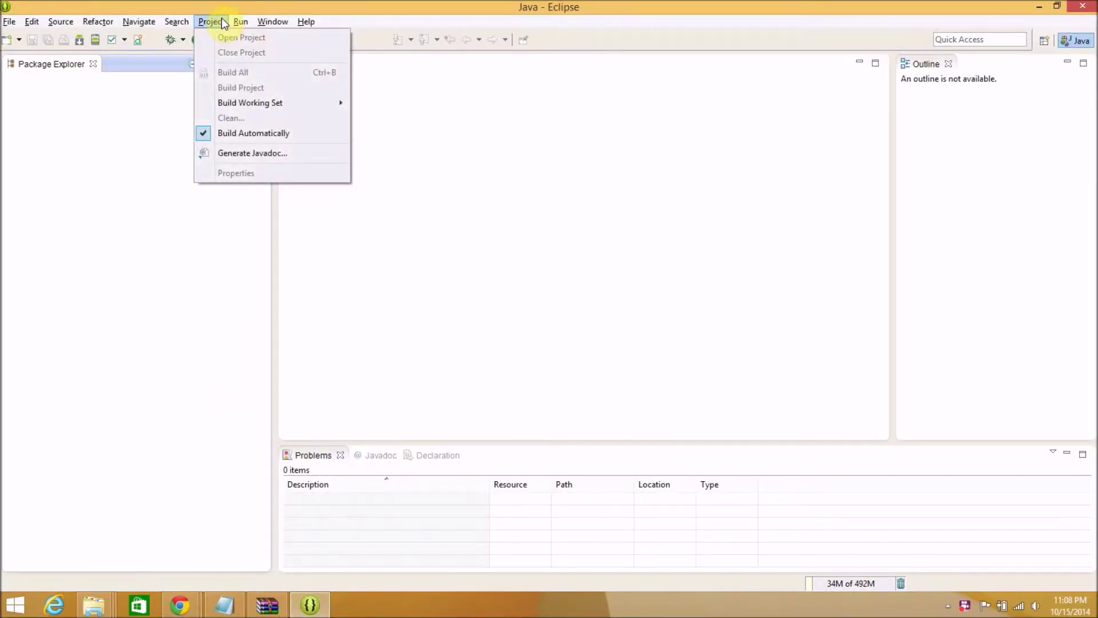
{"action": "mouse_move", "coordinate": [257, 19]}
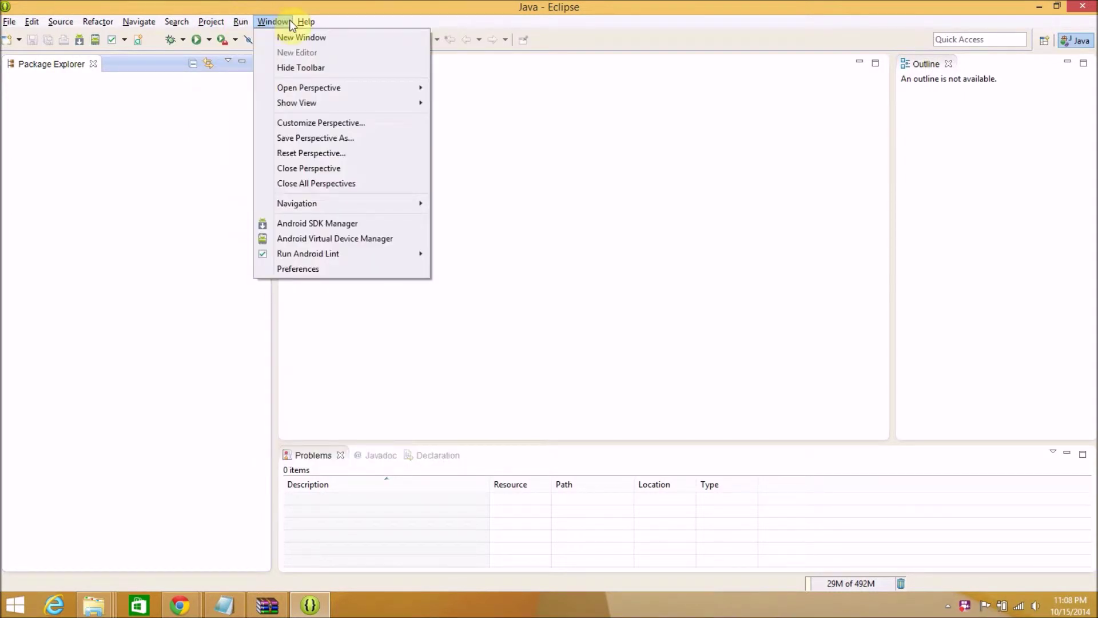
{"action": "left_click", "coordinate": [335, 227]}
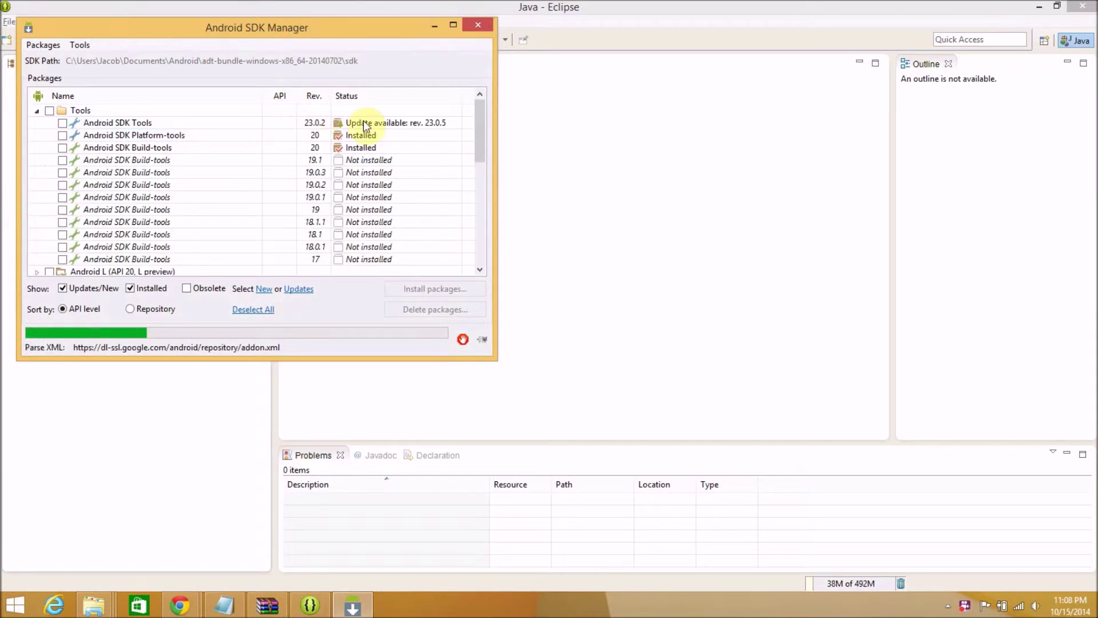
{"action": "left_click", "coordinate": [63, 124]}
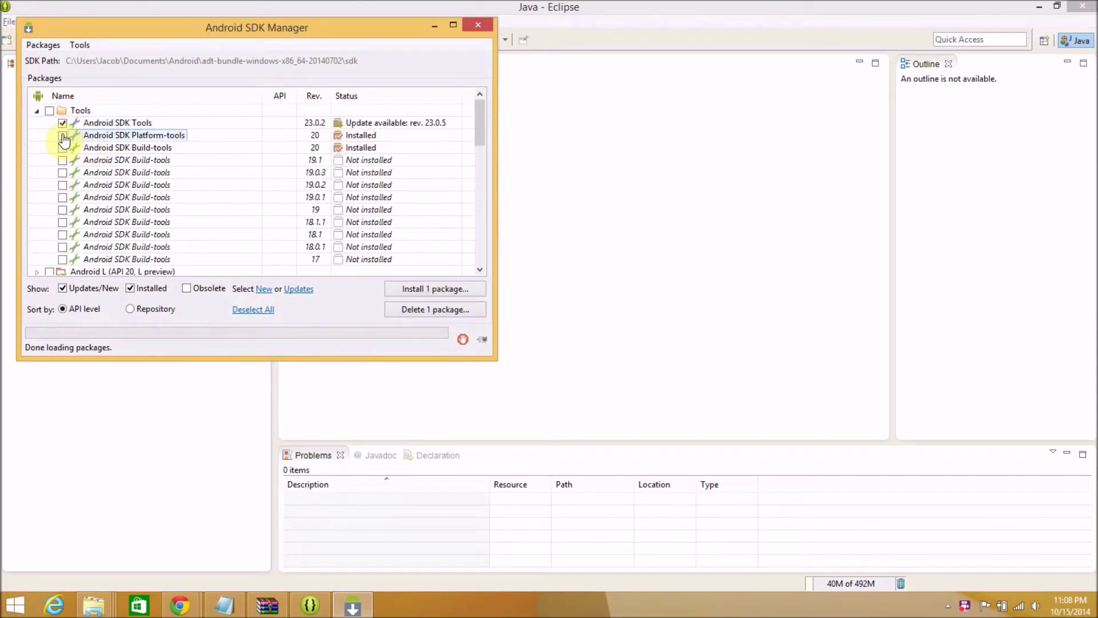
{"action": "left_click", "coordinate": [63, 136]}
{"action": "left_click", "coordinate": [66, 150]}
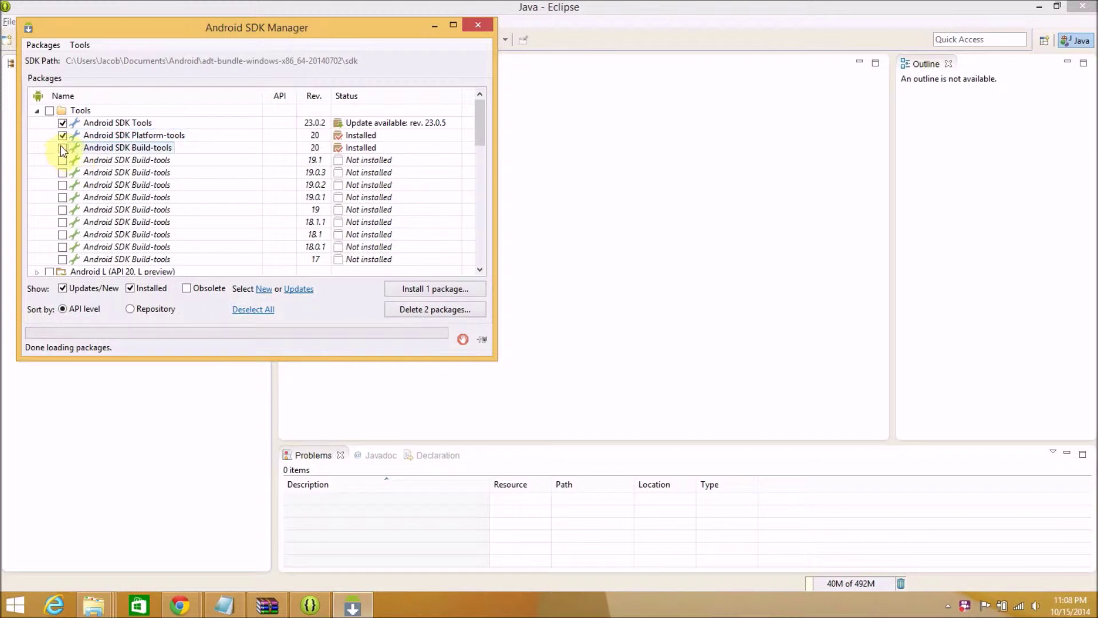
{"action": "left_click", "coordinate": [64, 149]}
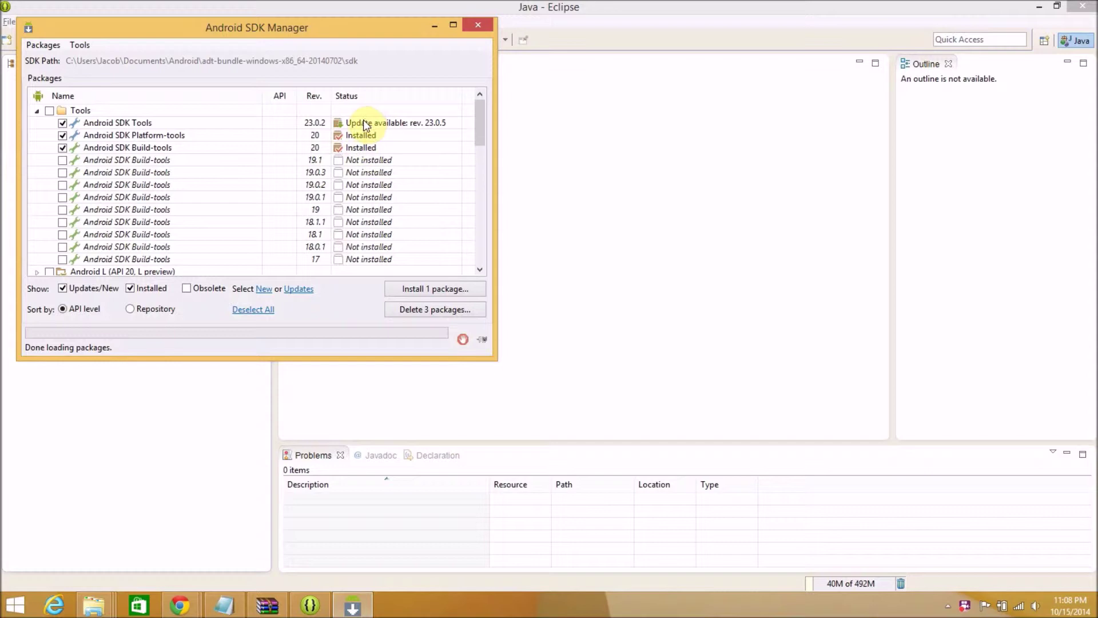
Collapse the Tools group and examine the available Android version groups, including the packages under Android 4.4W (API 20)
{"action": "left_click", "coordinate": [130, 137]}
{"action": "left_click", "coordinate": [36, 110]}
{"action": "left_click", "coordinate": [61, 163]}
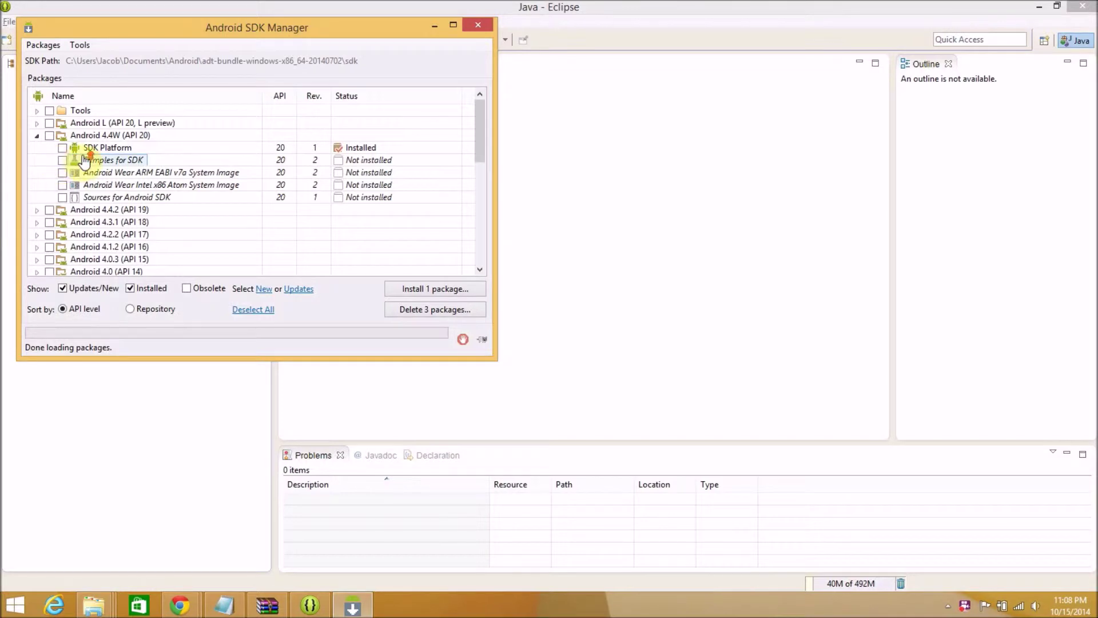
{"action": "left_click", "coordinate": [41, 122]}
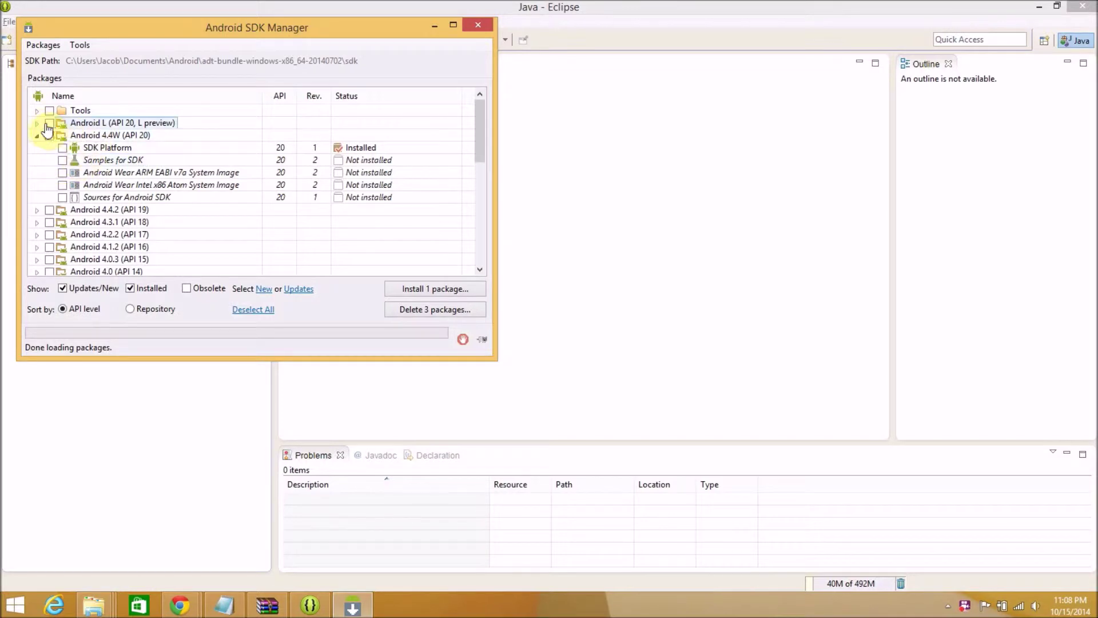
{"action": "left_click", "coordinate": [37, 136]}
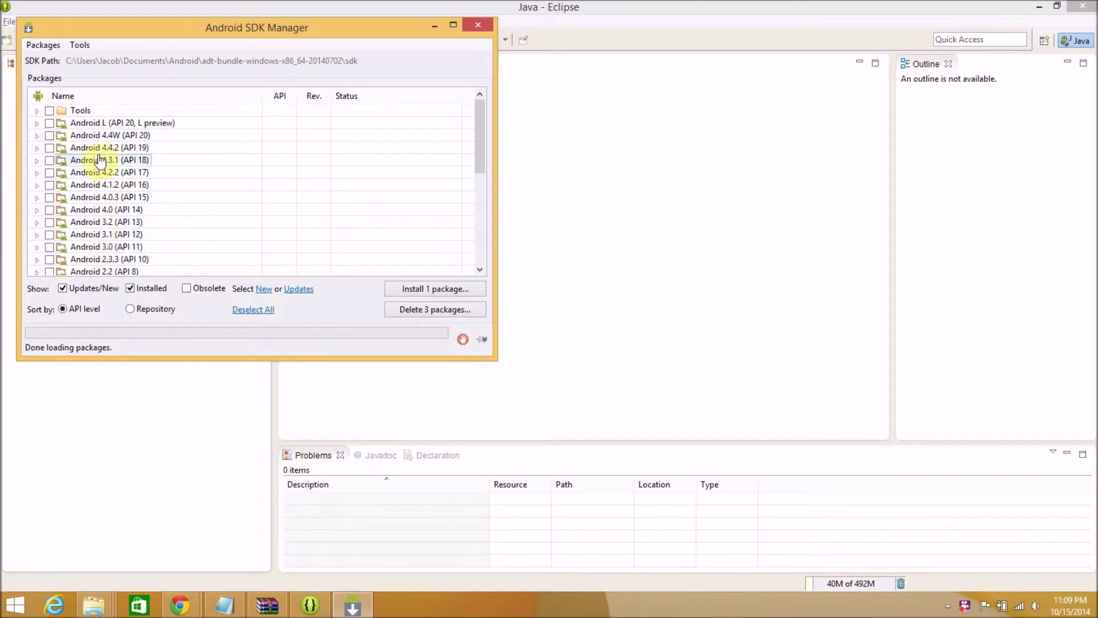
{"action": "left_click", "coordinate": [94, 147]}
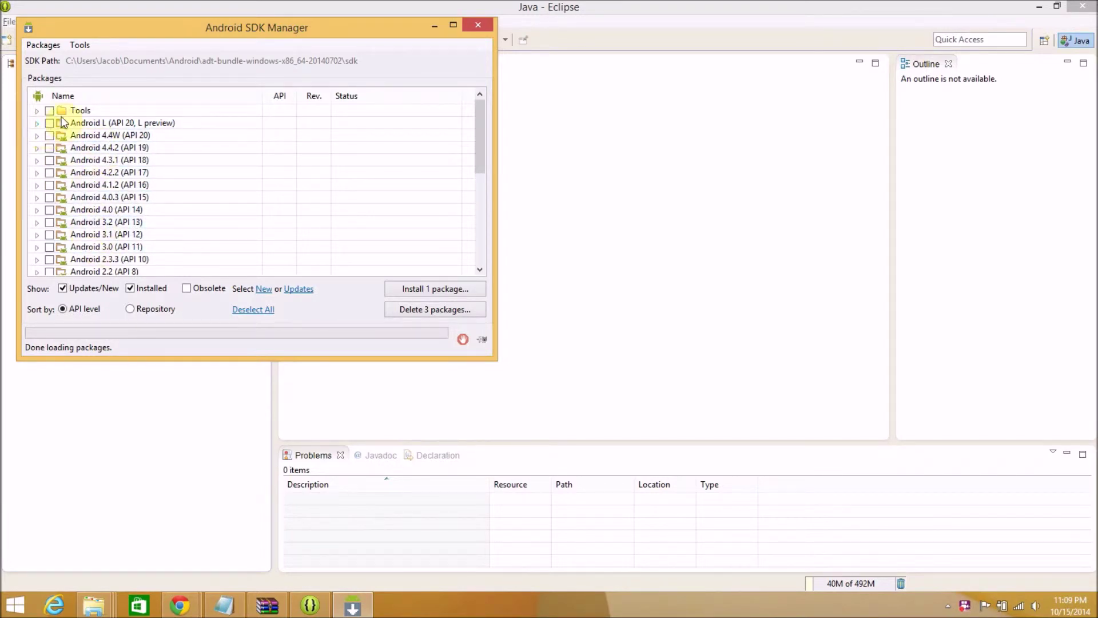
{"action": "left_click", "coordinate": [114, 138]}
{"action": "left_click", "coordinate": [116, 125]}
{"action": "left_click", "coordinate": [117, 136]}
{"action": "left_click", "coordinate": [119, 127]}
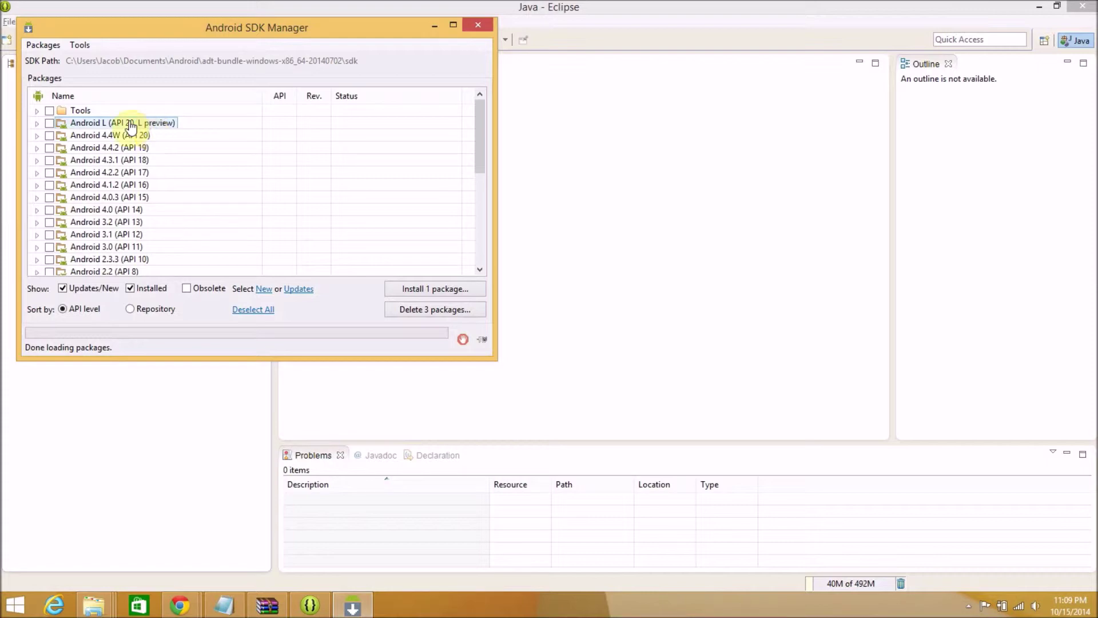
Expand the Android L (API 20, L preview) group and select all of its packages for installation
{"action": "left_click", "coordinate": [37, 123]}
{"action": "left_click", "coordinate": [62, 136]}
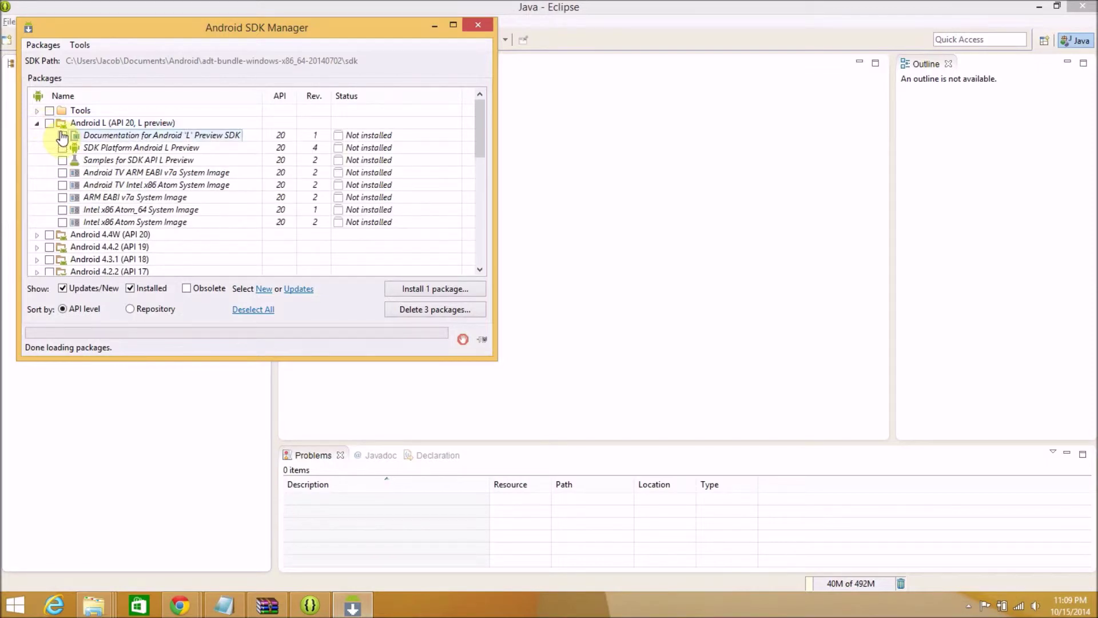
{"action": "left_click", "coordinate": [65, 124]}
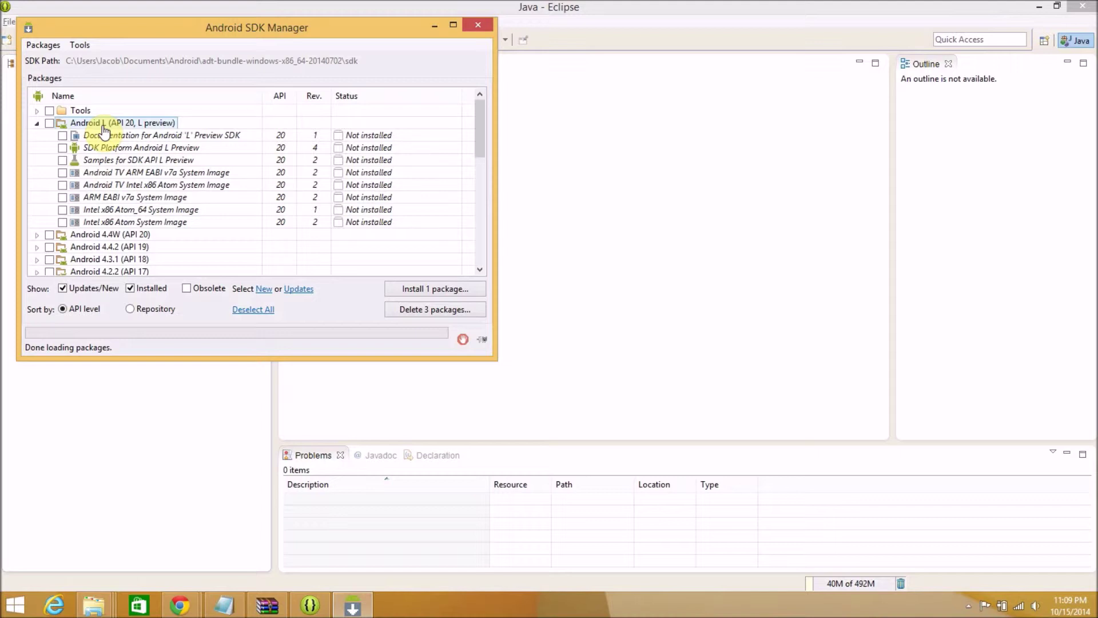
{"action": "left_click", "coordinate": [49, 123]}
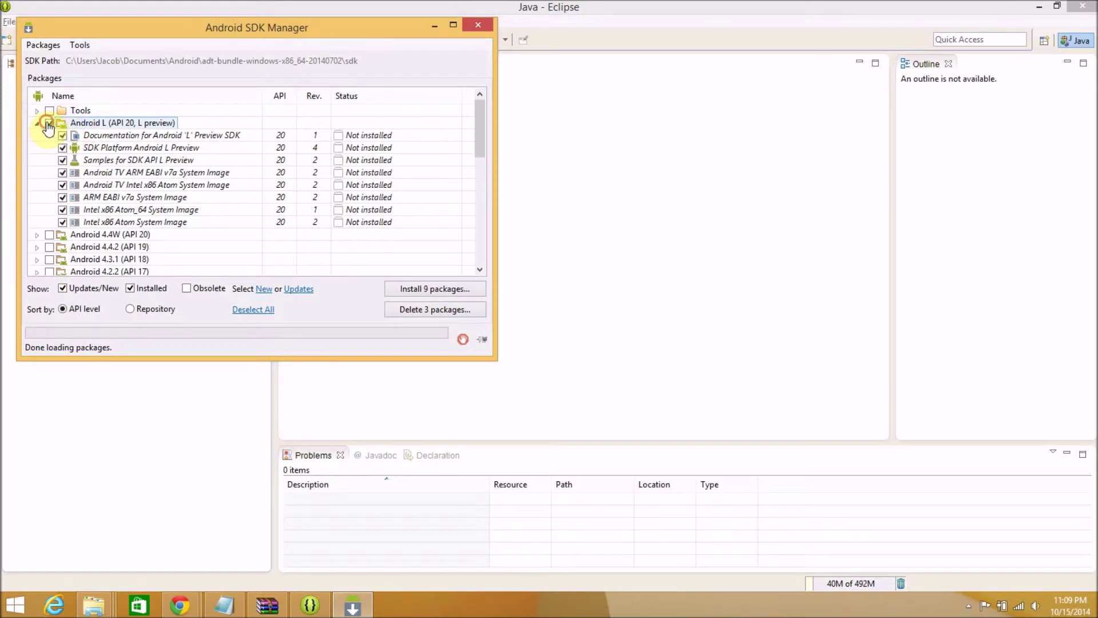
{"action": "left_click", "coordinate": [37, 111]}
{"action": "left_click", "coordinate": [37, 110]}
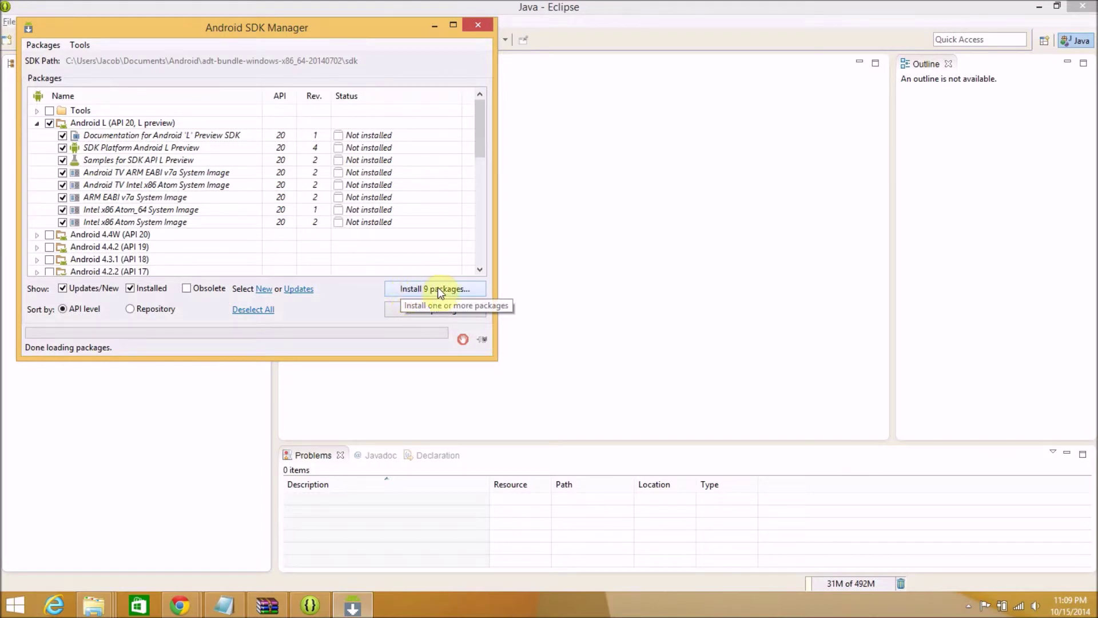
Accept the Android SDK License and the Android SDK Preview License, and start installing the selected packages
{"action": "left_click", "coordinate": [466, 288]}
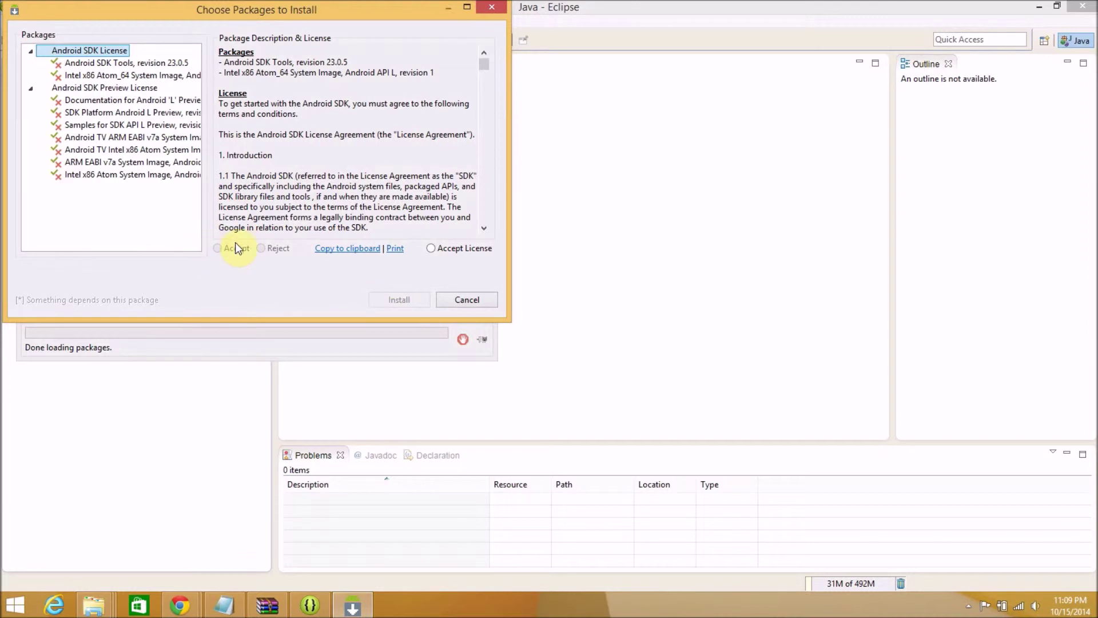
{"action": "left_click", "coordinate": [452, 254]}
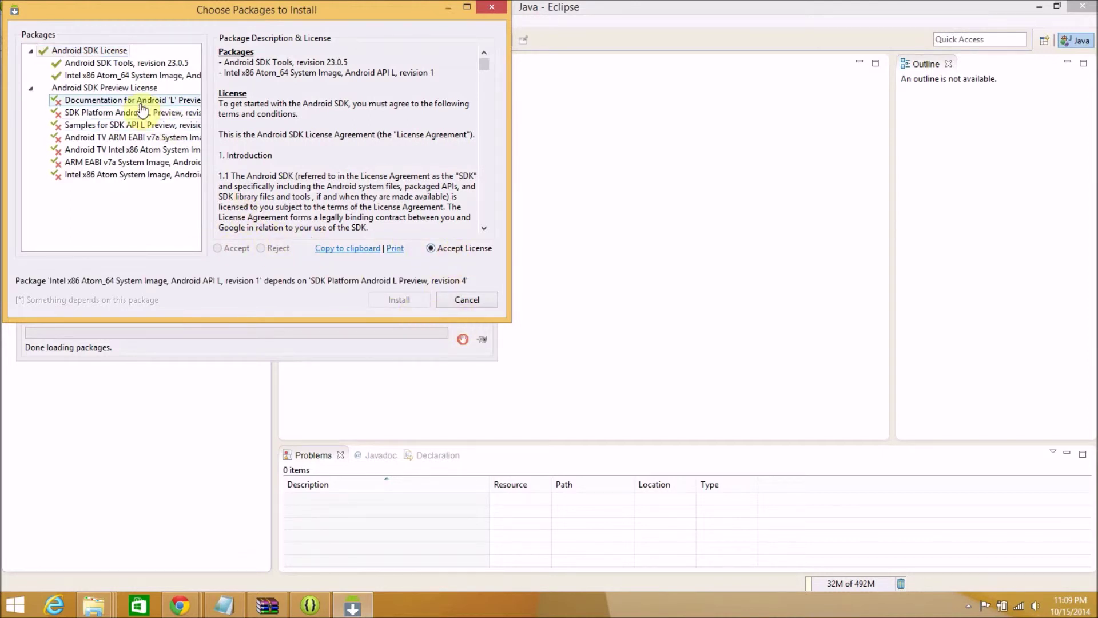
{"action": "left_click", "coordinate": [95, 76]}
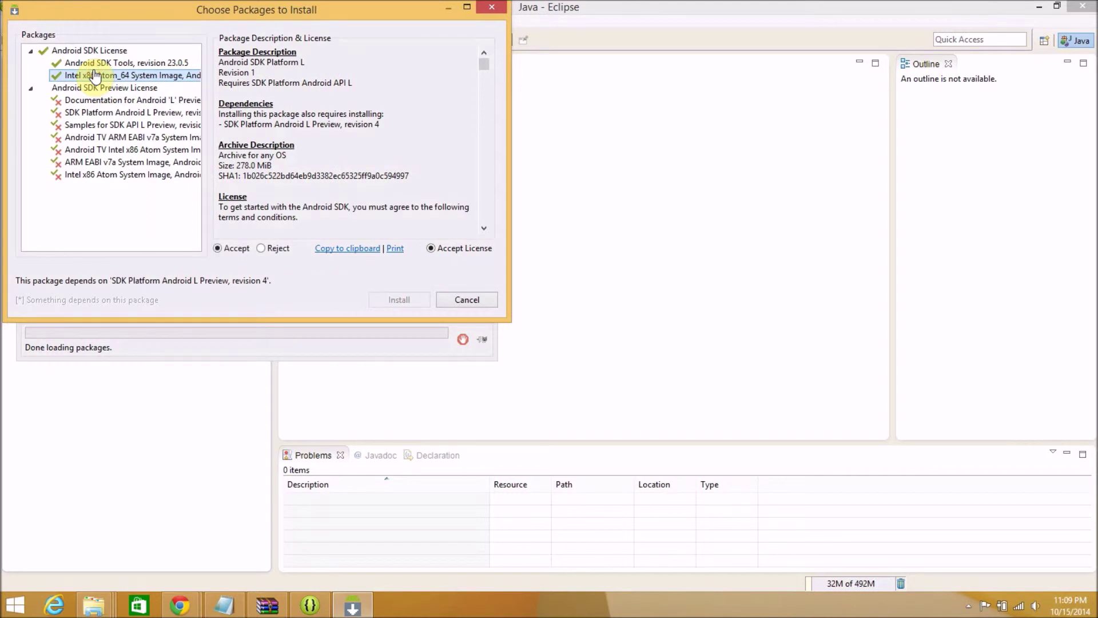
{"action": "left_click", "coordinate": [80, 100]}
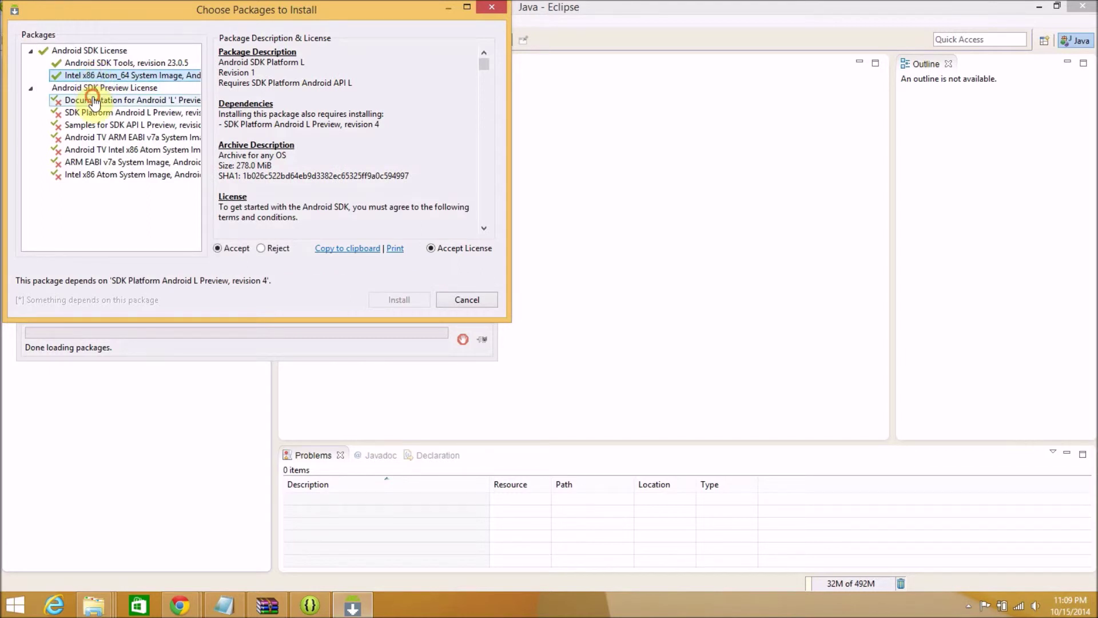
{"action": "left_click", "coordinate": [435, 247]}
{"action": "left_click", "coordinate": [77, 117]}
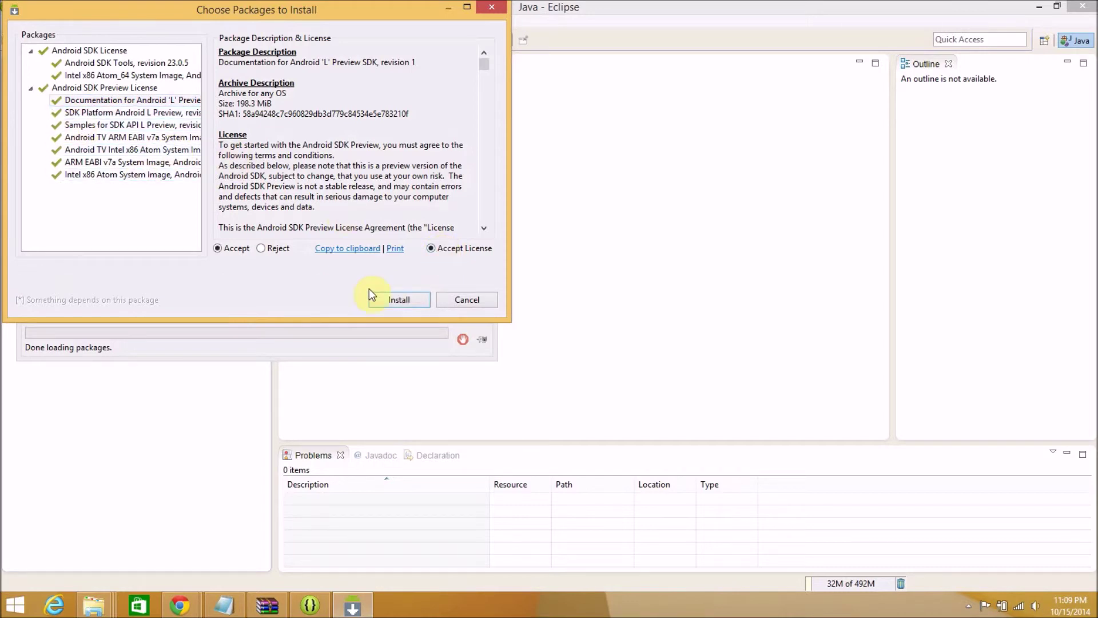
{"action": "left_click", "coordinate": [393, 303]}
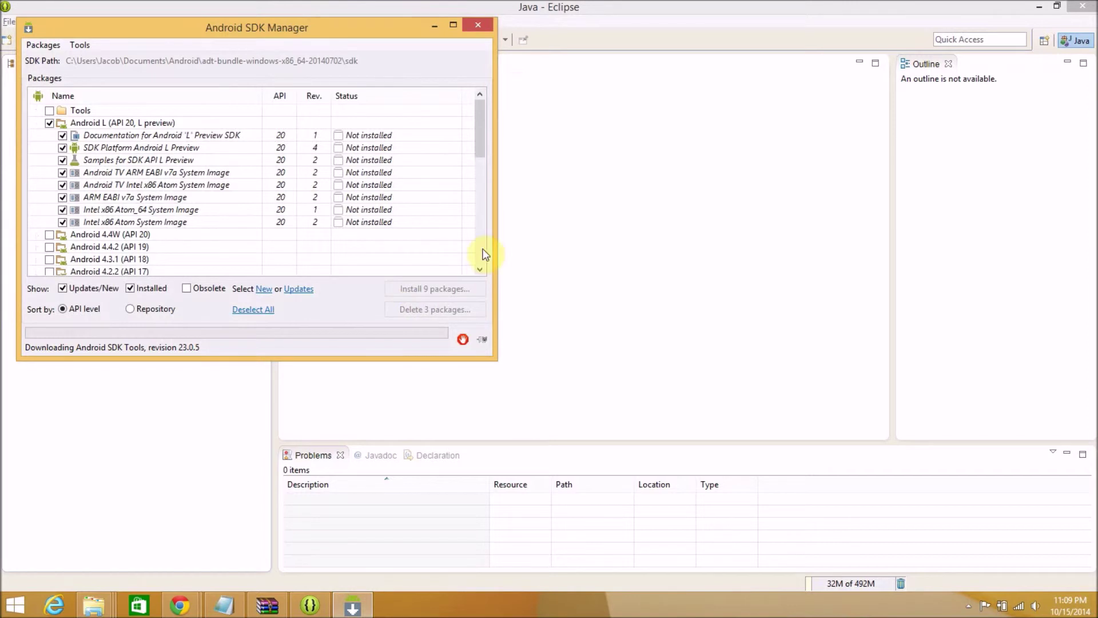
{"action": "left_click", "coordinate": [387, 482]}
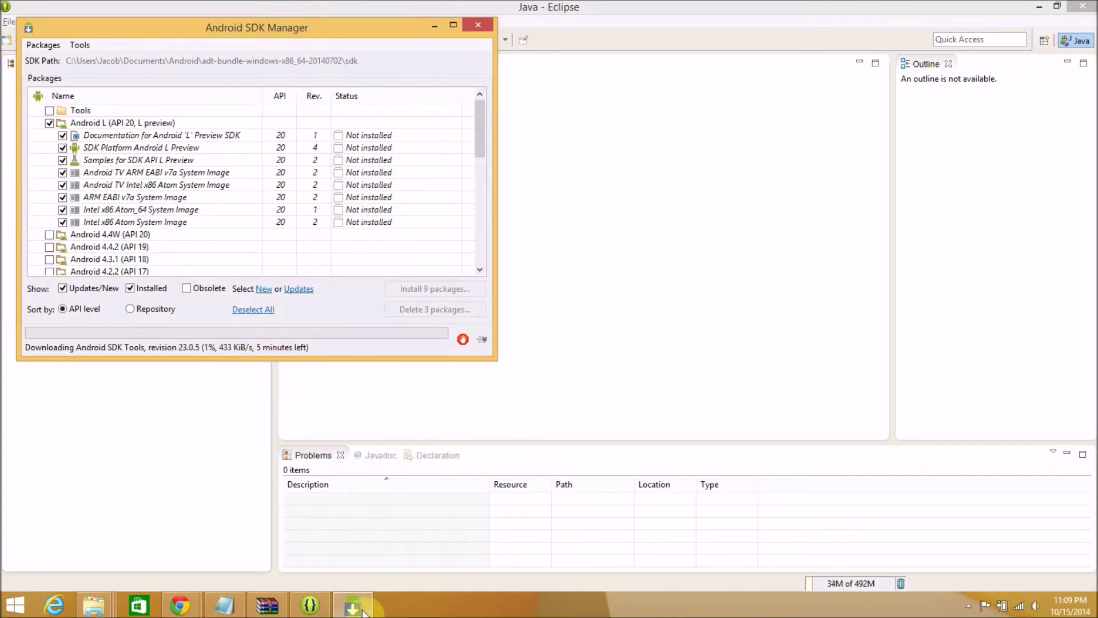
{"action": "mouse_move", "coordinate": [355, 612]}
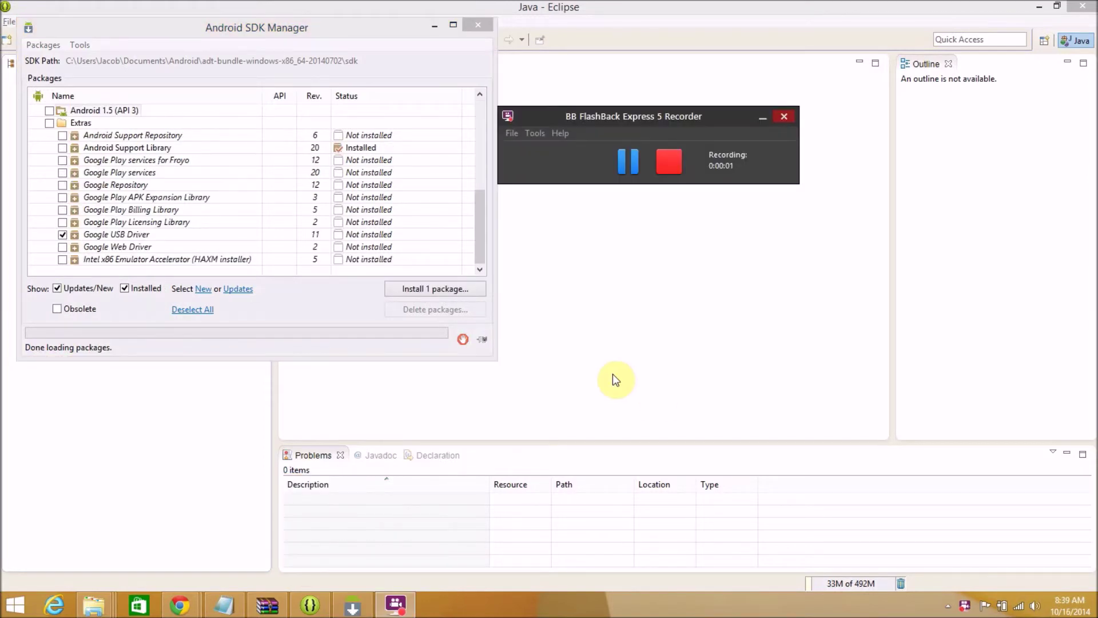
Bring the Android SDK Manager back to the front, return to the start of its package list, and close it
{"action": "left_click", "coordinate": [615, 375]}
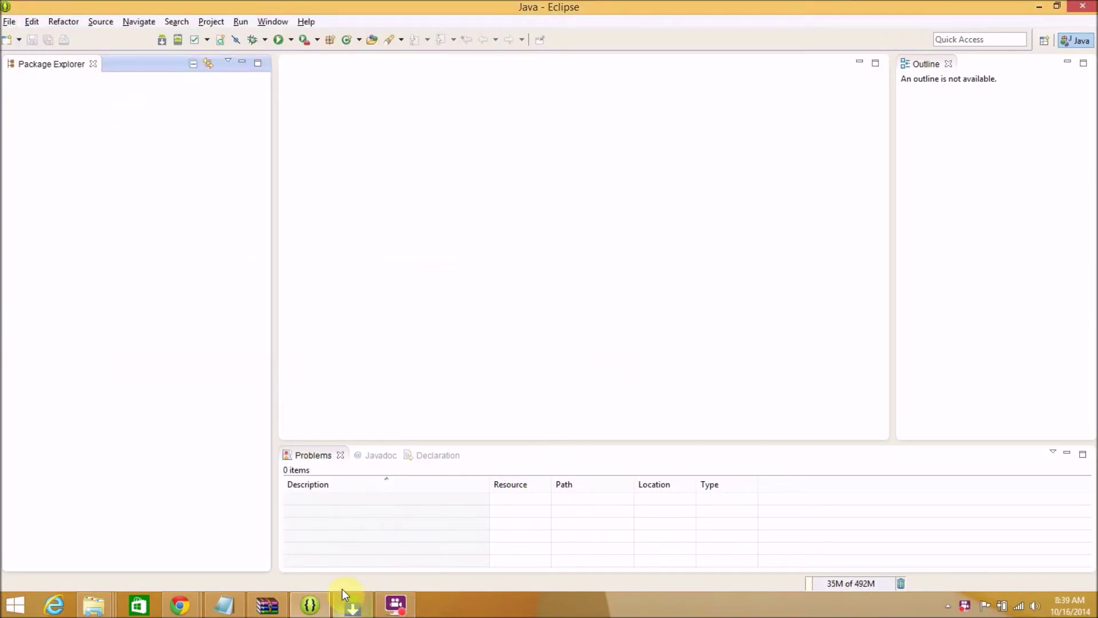
{"action": "left_click", "coordinate": [351, 605]}
{"action": "left_click_drag", "start_coordinate": [479, 237], "coordinate": [473, 123]}
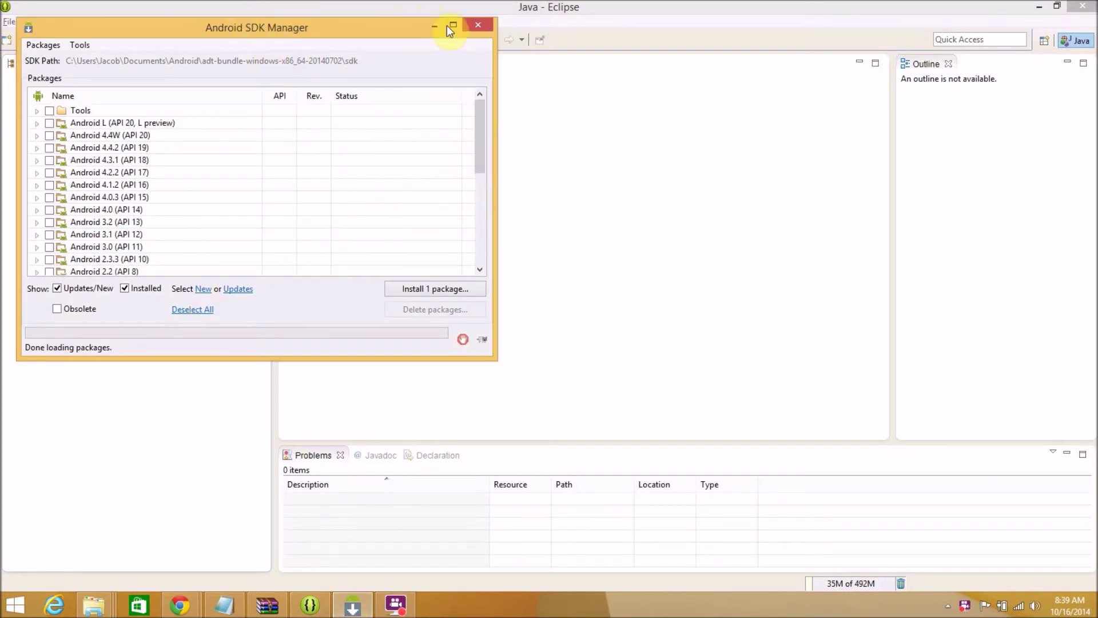
{"action": "left_click", "coordinate": [478, 26]}
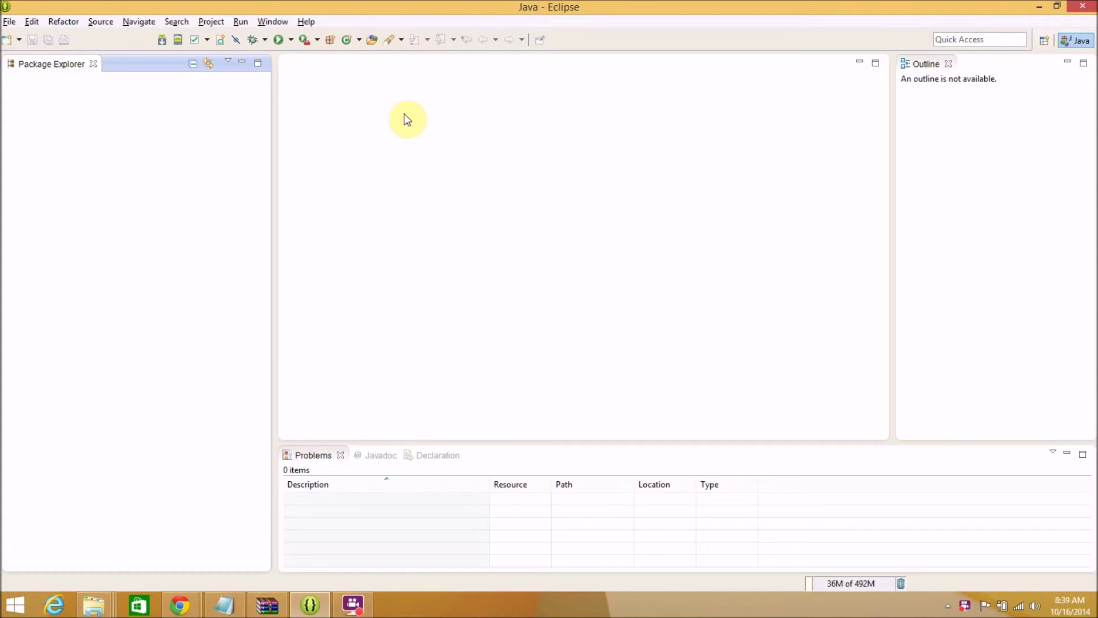
Open the Android SDK Manager from Eclipse
{"action": "left_click", "coordinate": [217, 23]}
{"action": "mouse_move", "coordinate": [240, 23]}
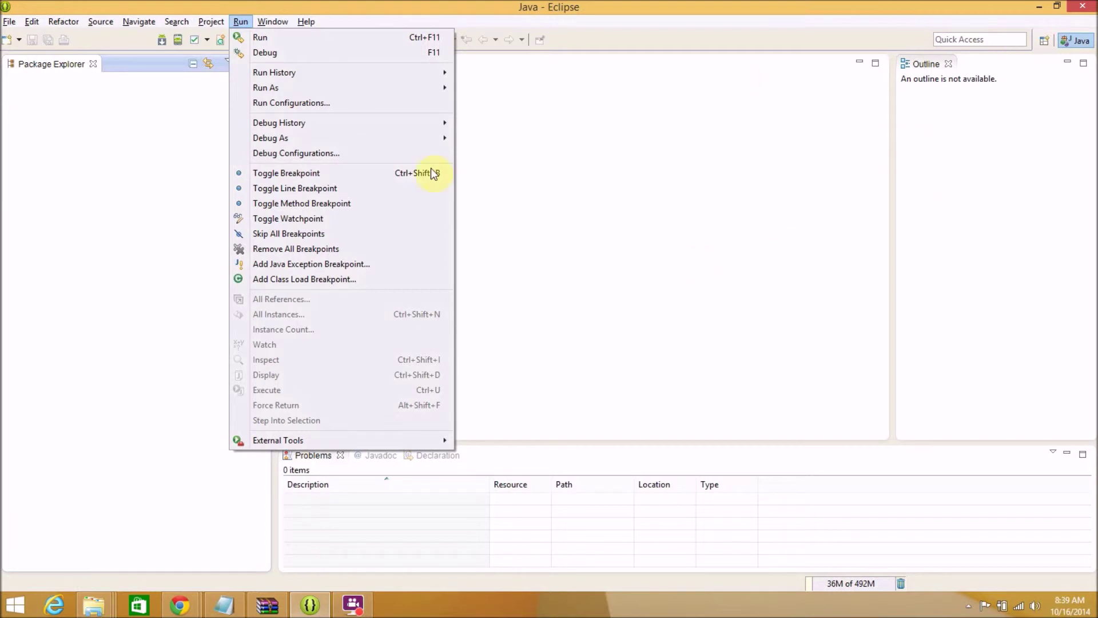
{"action": "mouse_move", "coordinate": [276, 21]}
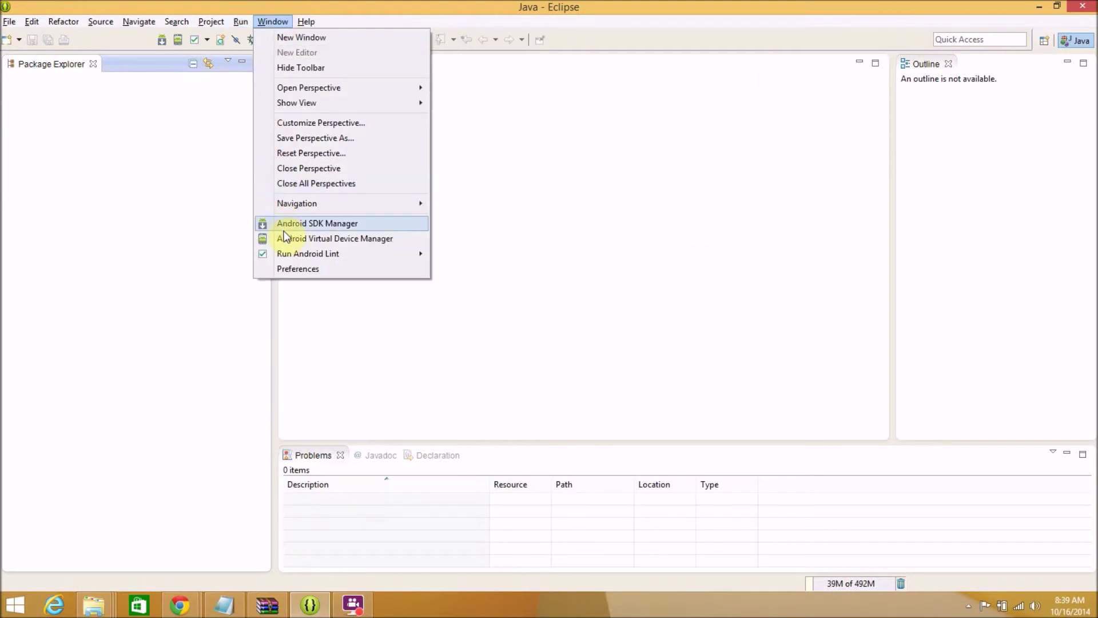
{"action": "left_click", "coordinate": [307, 224]}
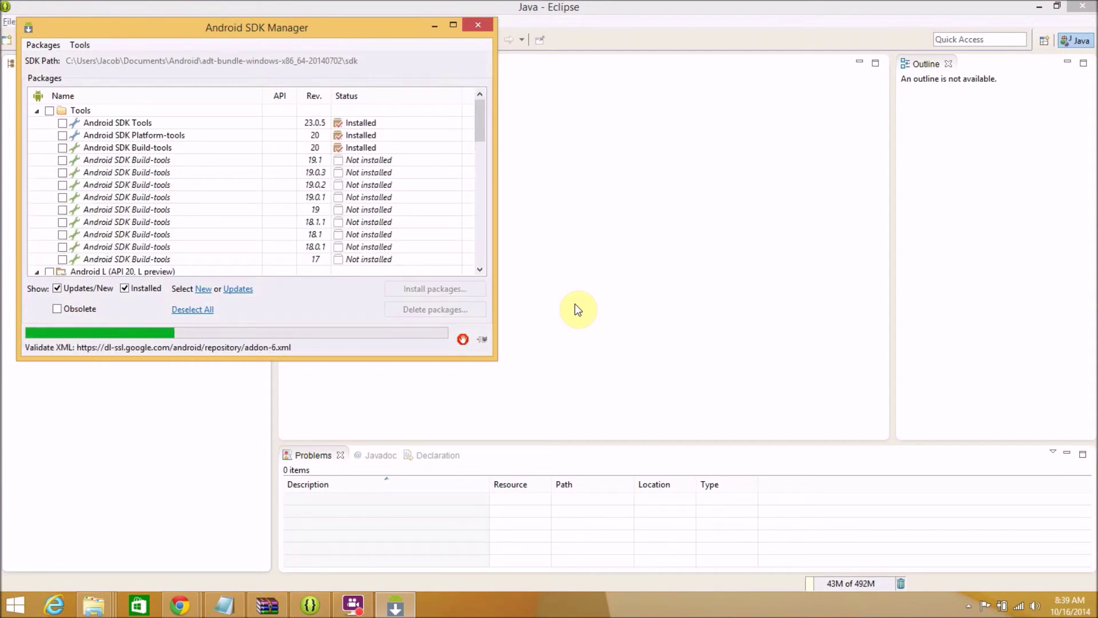
Collapse the Tools, Android L (API 20, L preview) and Android 4.4W (API 20) groups in the package list
{"action": "left_click", "coordinate": [50, 133]}
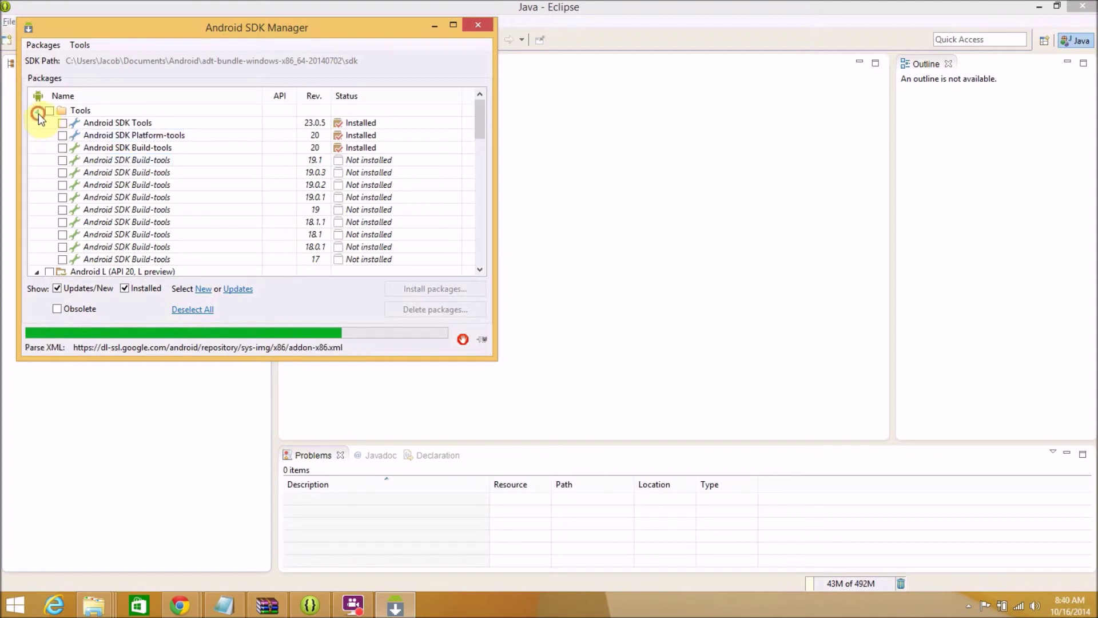
{"action": "left_click", "coordinate": [38, 111]}
{"action": "left_click", "coordinate": [38, 123]}
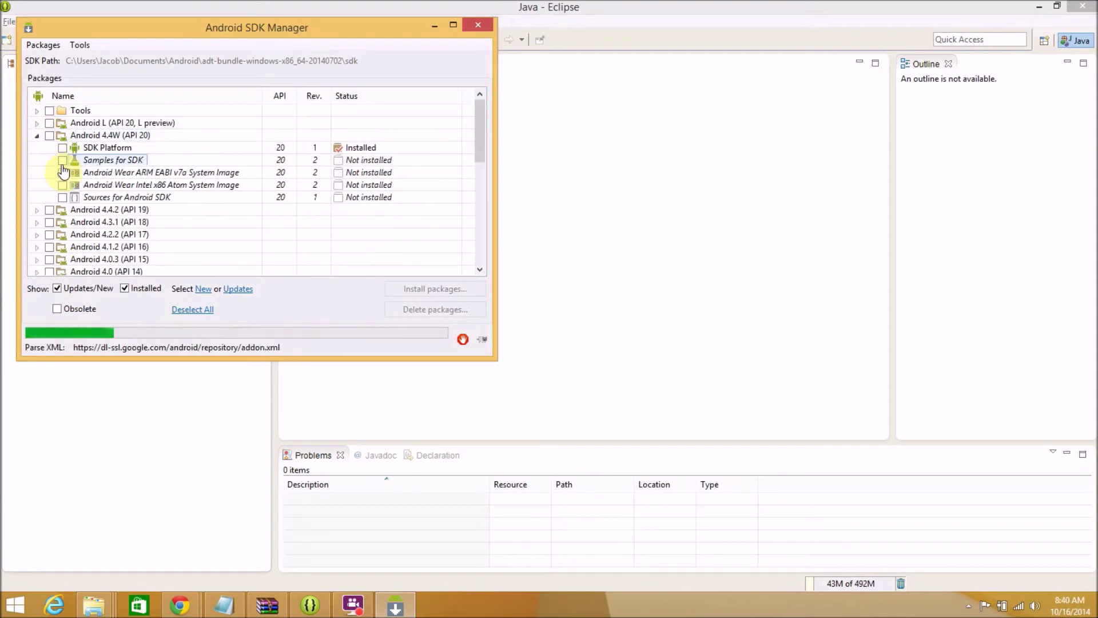
{"action": "left_click", "coordinate": [37, 136]}
{"action": "left_click", "coordinate": [90, 173]}
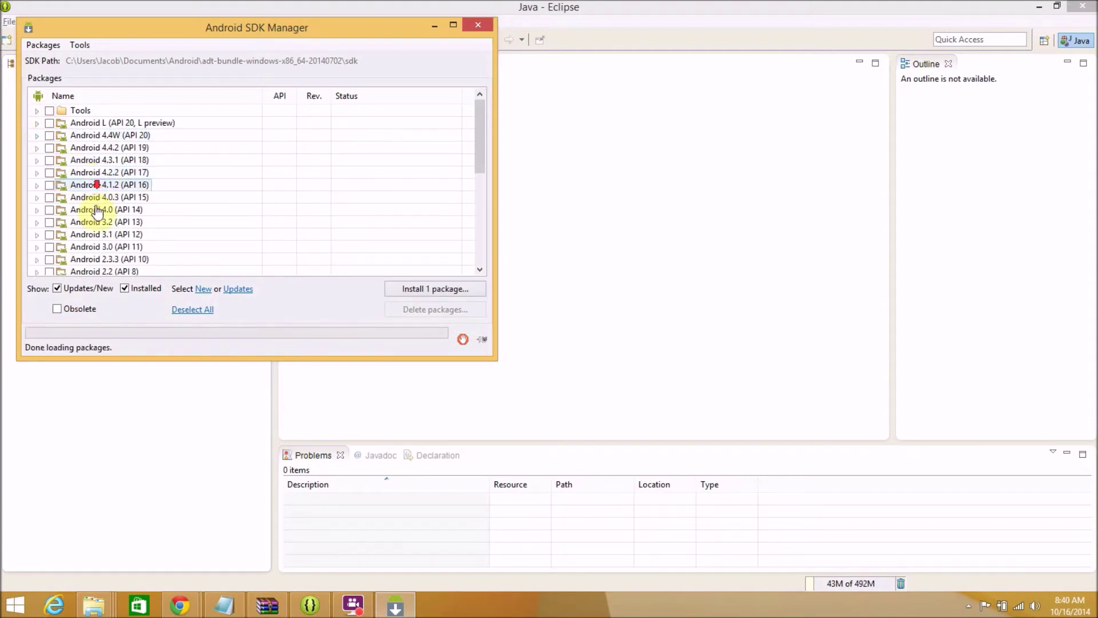
Select Android Support Repository, Google Play services and Google Repository for installation in the Extras group
{"action": "scroll", "coordinate": [88, 200], "scroll_direction": "down", "scroll_amount": 5}
{"action": "left_click", "coordinate": [63, 149]}
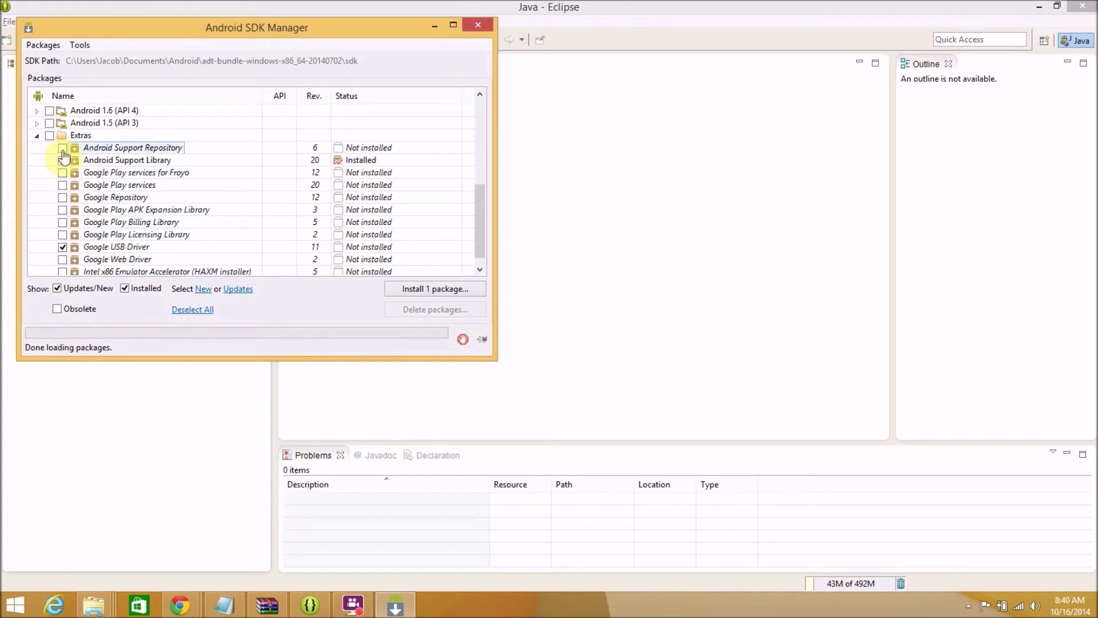
{"action": "left_click", "coordinate": [62, 148]}
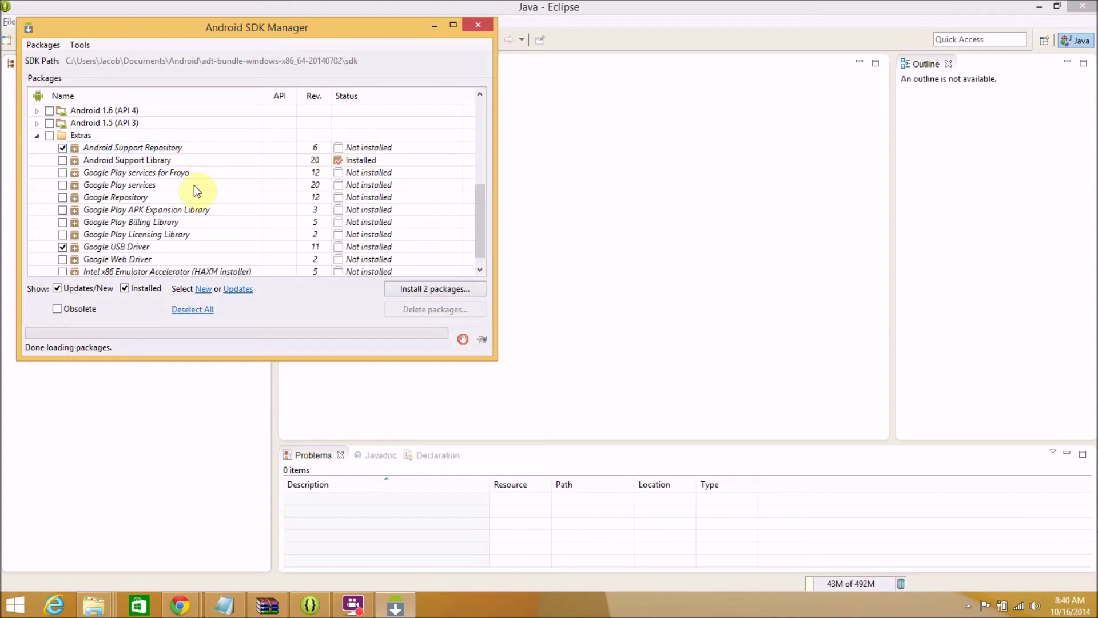
{"action": "left_click", "coordinate": [93, 163]}
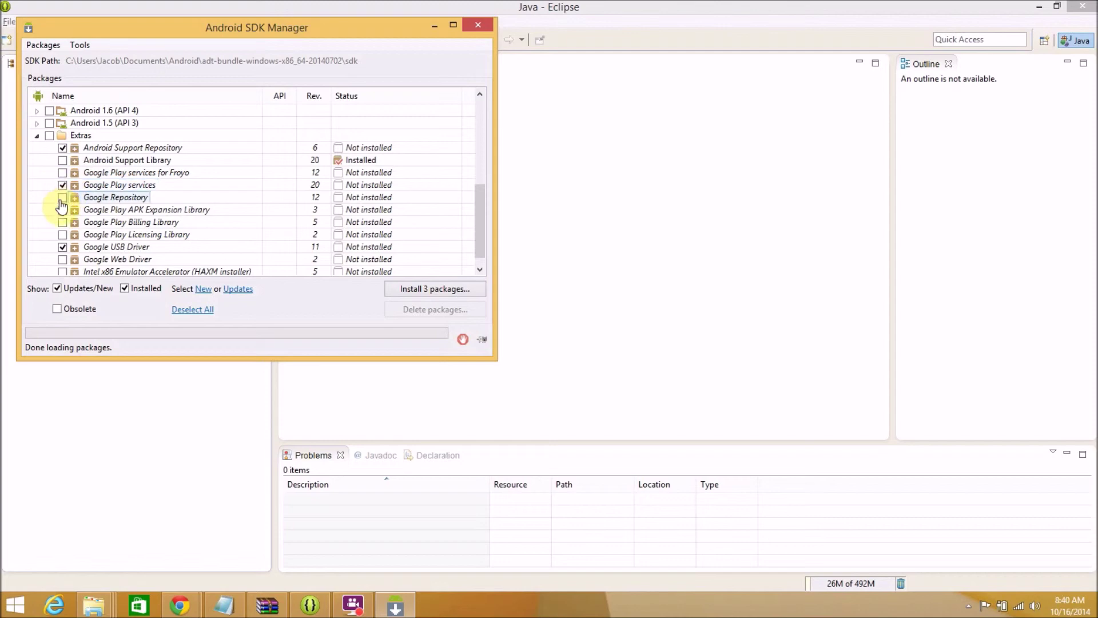
{"action": "left_click", "coordinate": [61, 198]}
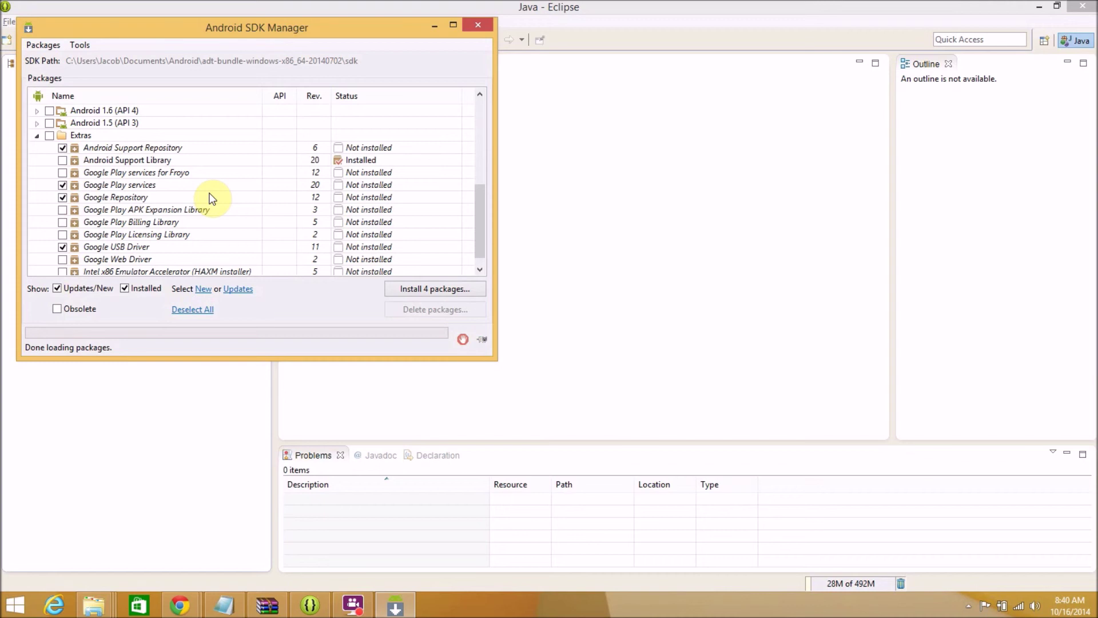
Accept the Android SDK License and Android SDK Preview License, start installing the selected Extras packages, and minimize the SDK Manager
{"action": "left_click", "coordinate": [448, 290]}
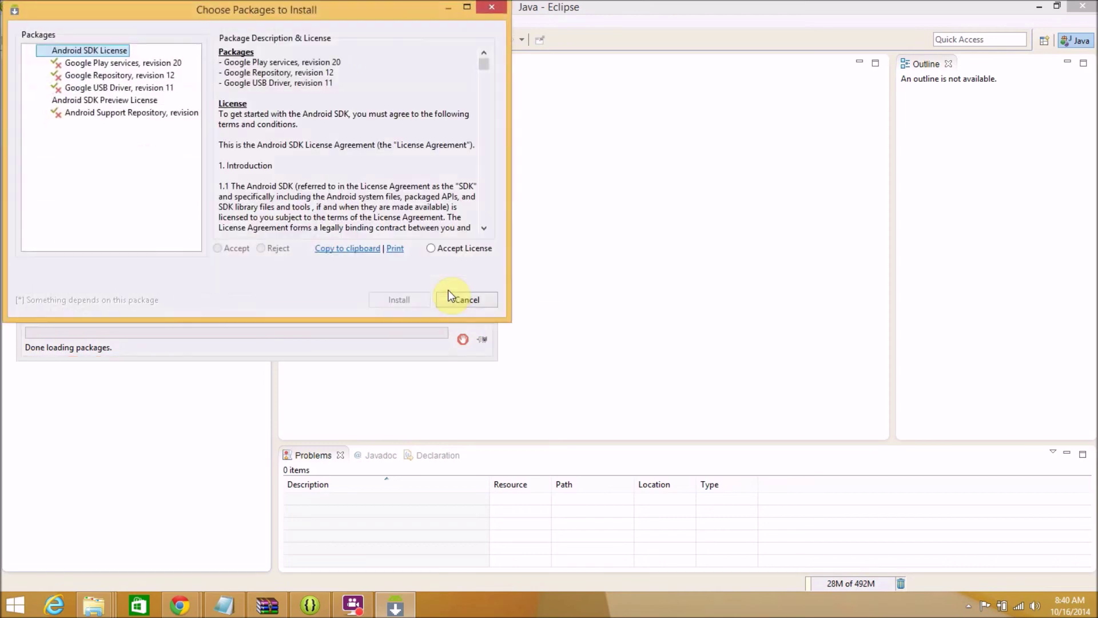
{"action": "left_click", "coordinate": [451, 247]}
{"action": "left_click", "coordinate": [61, 101]}
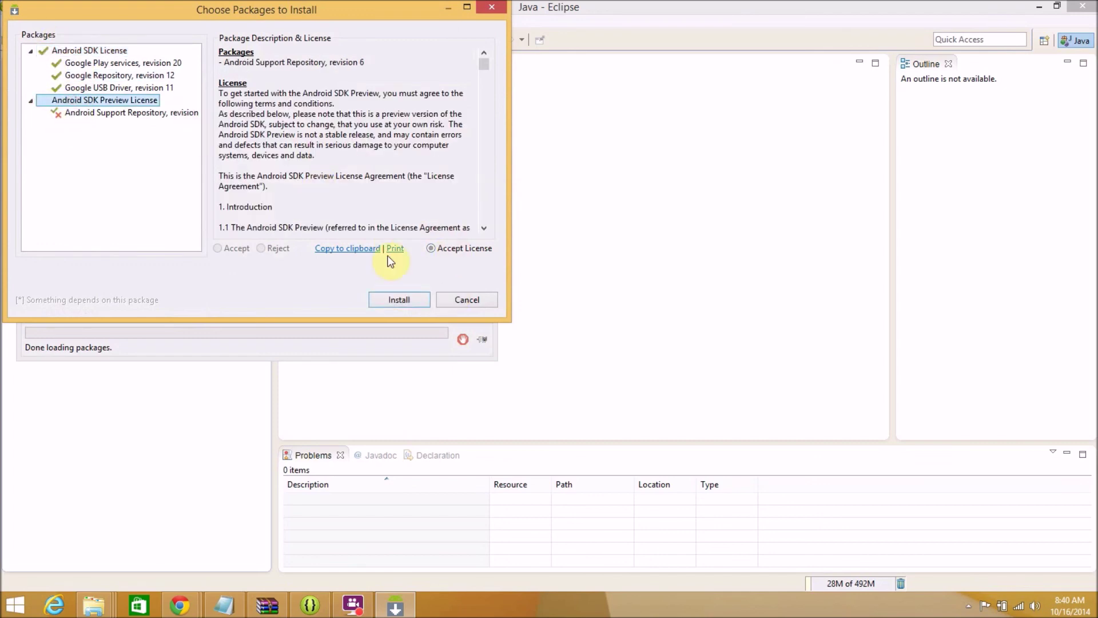
{"action": "left_click", "coordinate": [472, 256]}
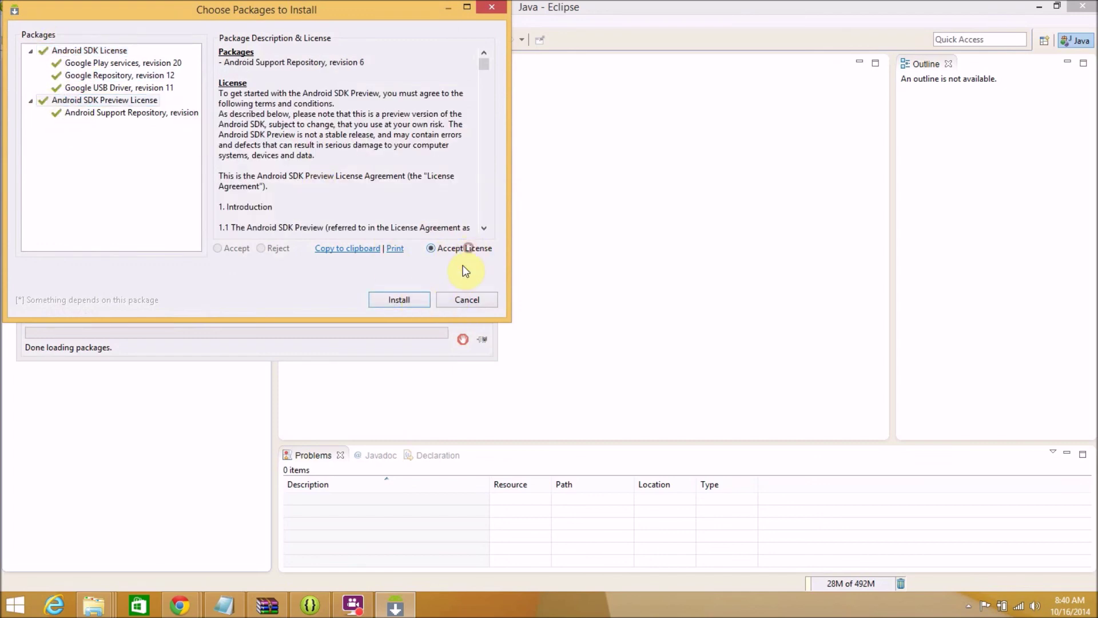
{"action": "left_click", "coordinate": [417, 304]}
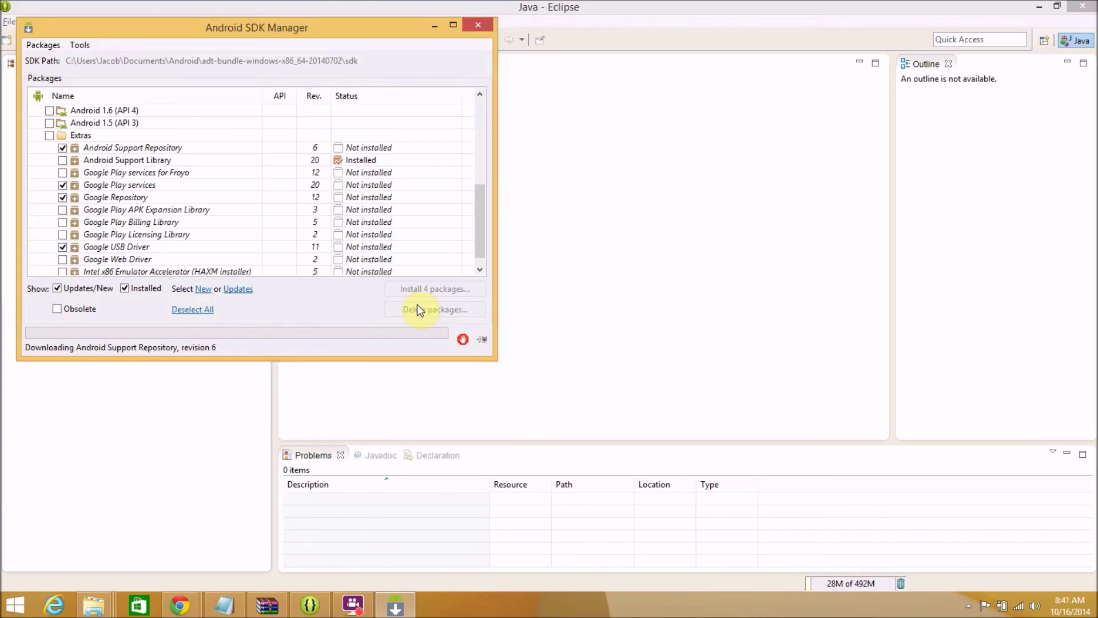
{"action": "left_click", "coordinate": [395, 605]}
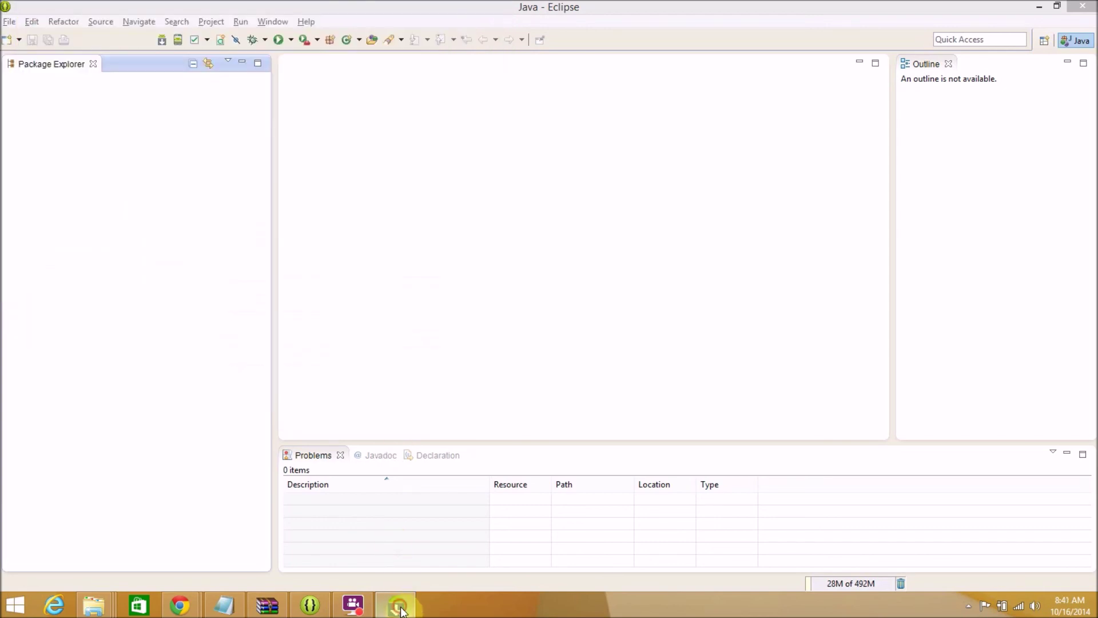